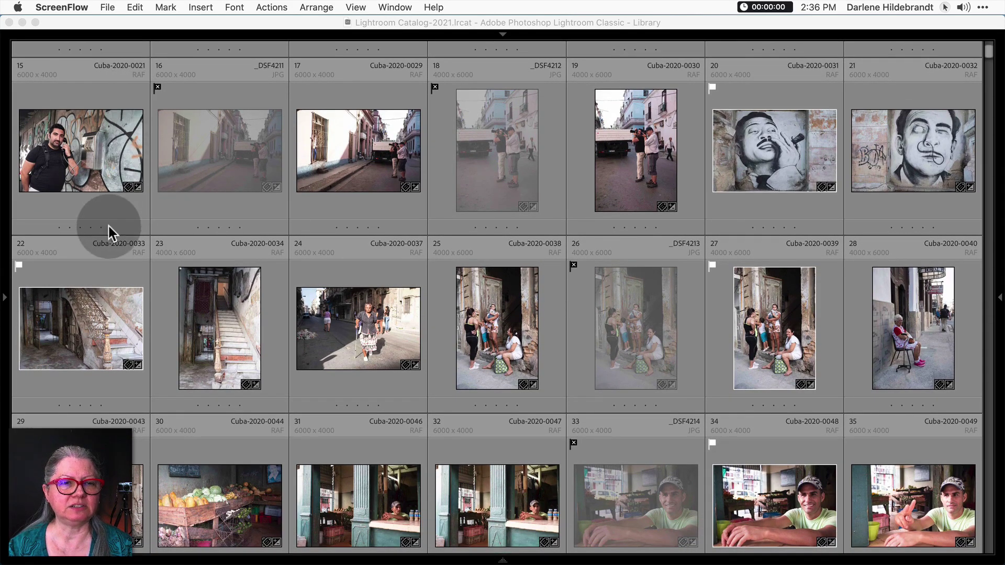
Reveal the filmstrip under the Cuba photo grid and filter the folder to flagged picks only.
click(70, 272)
click(55, 381)
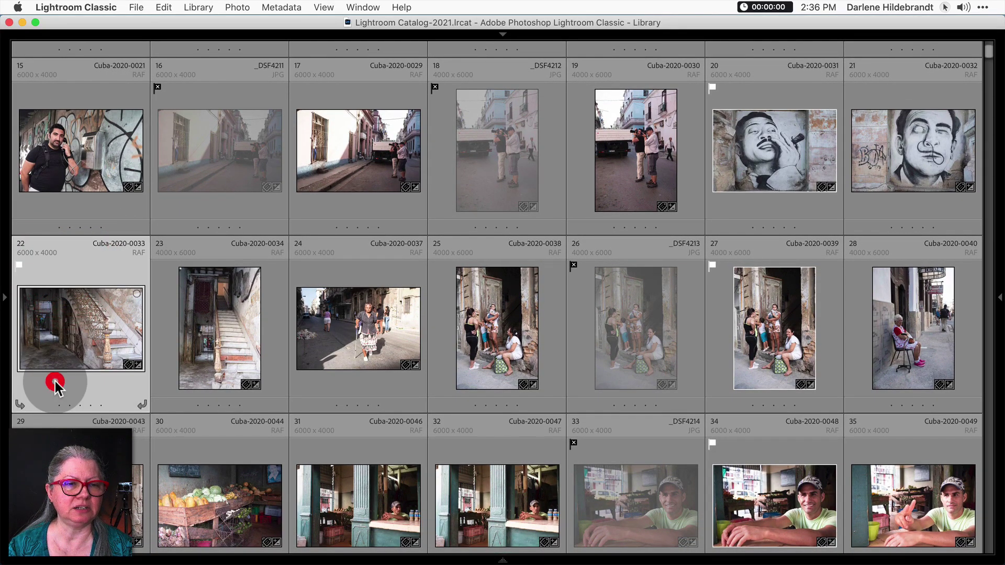
click(726, 293)
scroll(726, 295, down, 10)
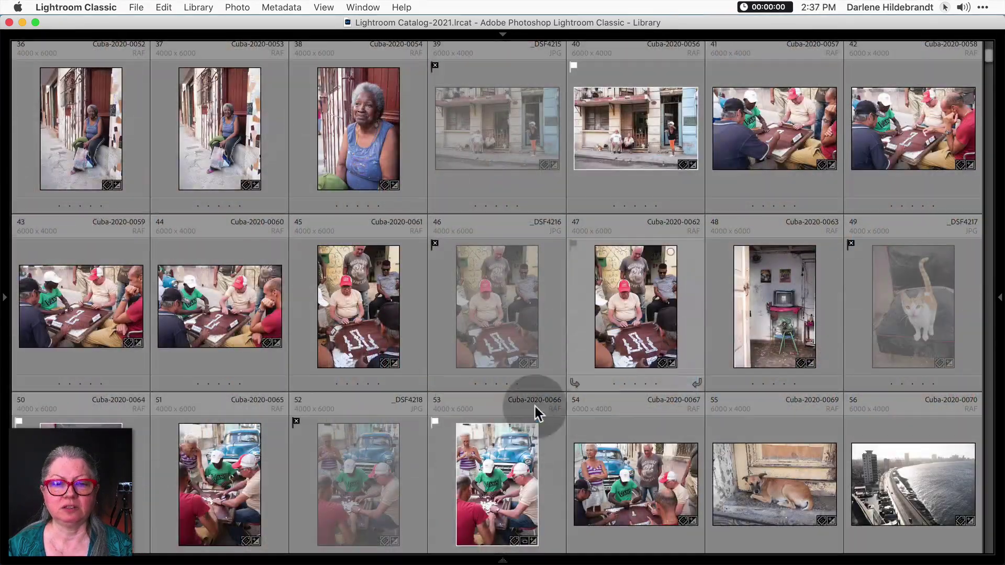
mouse_move(501, 561)
click(501, 537)
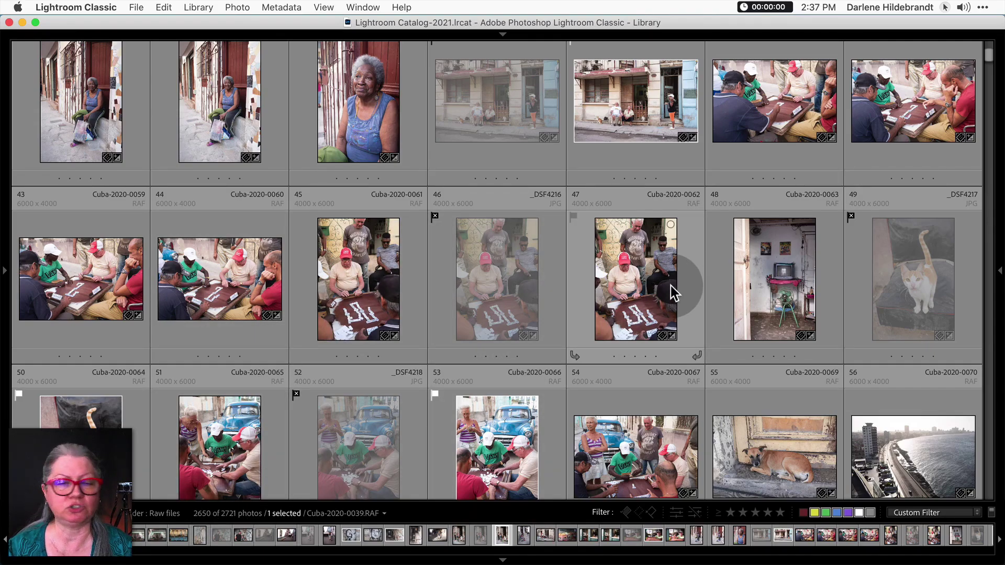
mouse_move(674, 293)
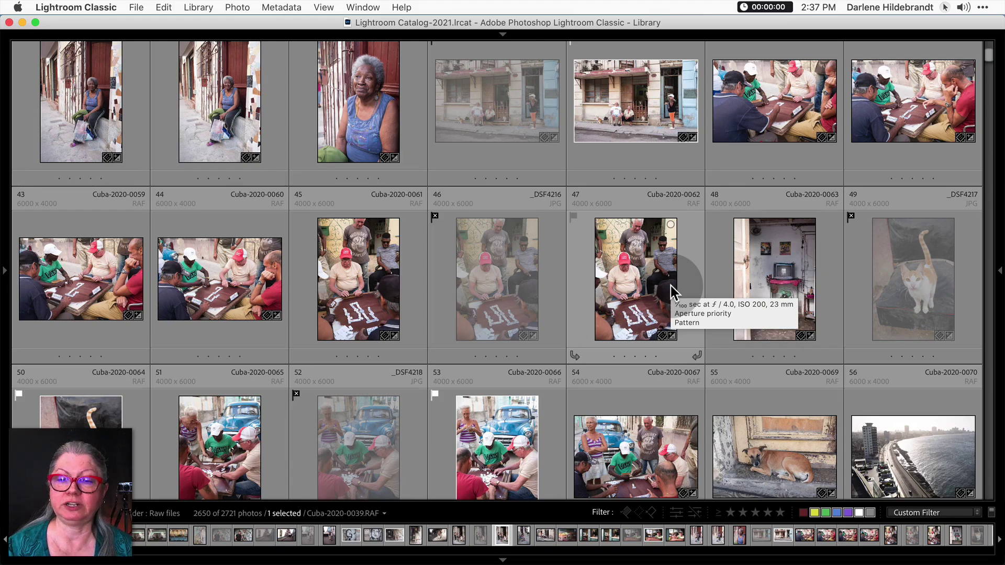
click(624, 512)
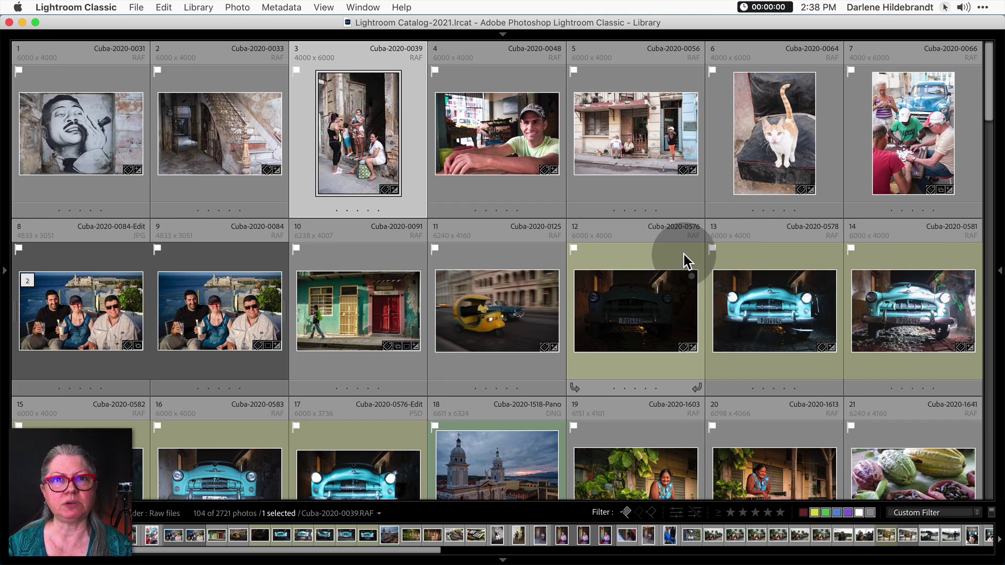
View the Cuba-2020-0084 RAF group portrait enlarged and return to the thumbnail grid.
scroll(628, 246, down, 2)
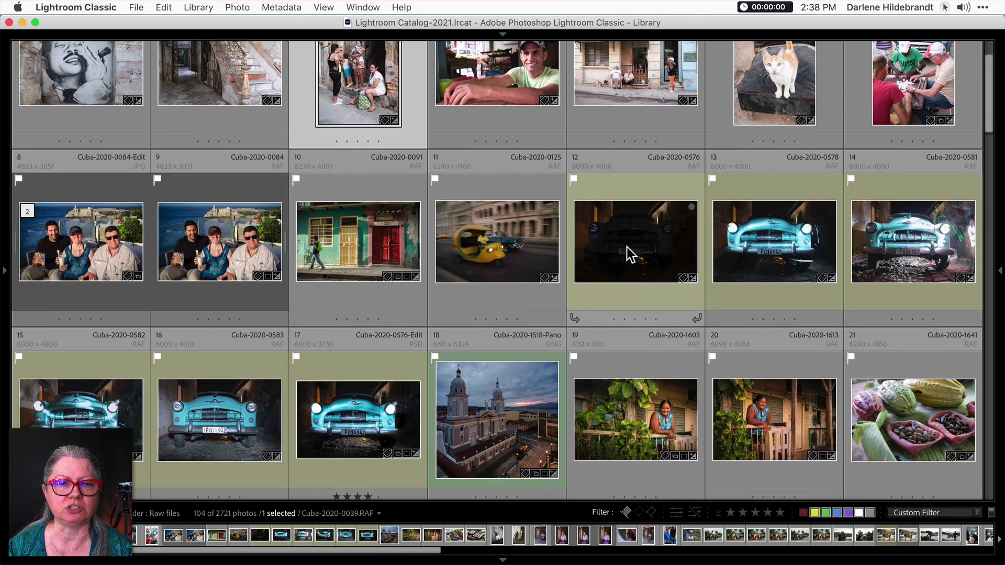
click(334, 367)
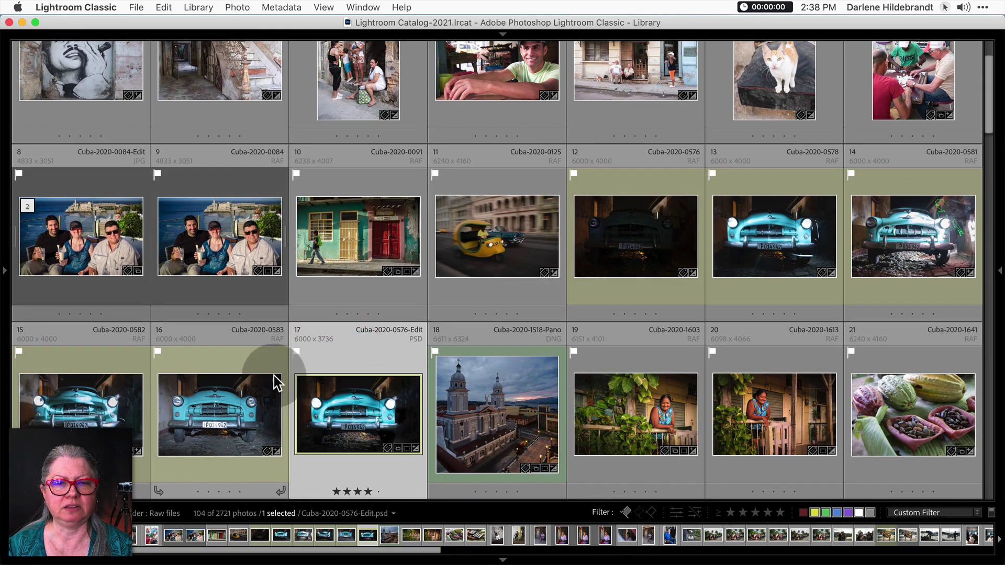
double_click(190, 182)
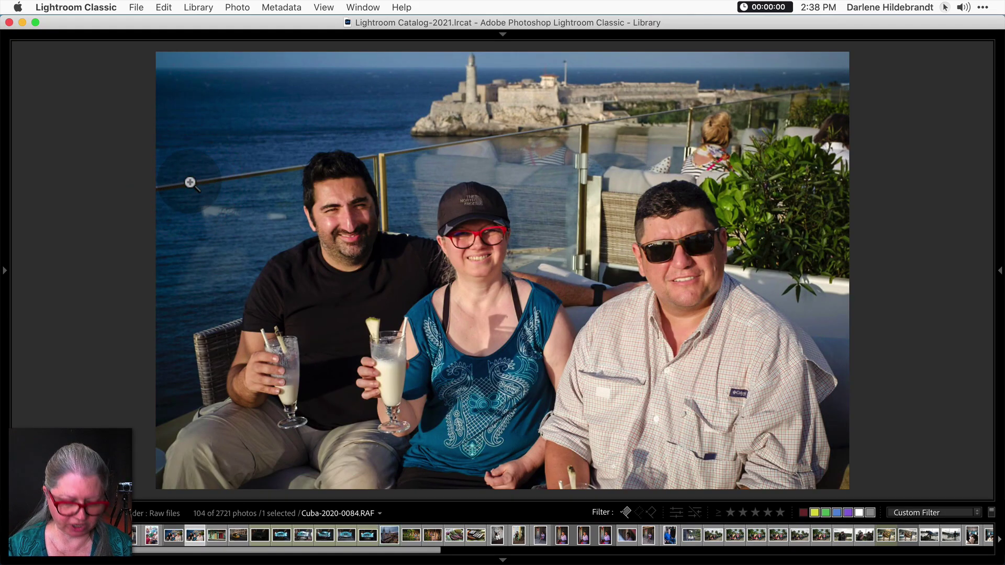
double_click(190, 182)
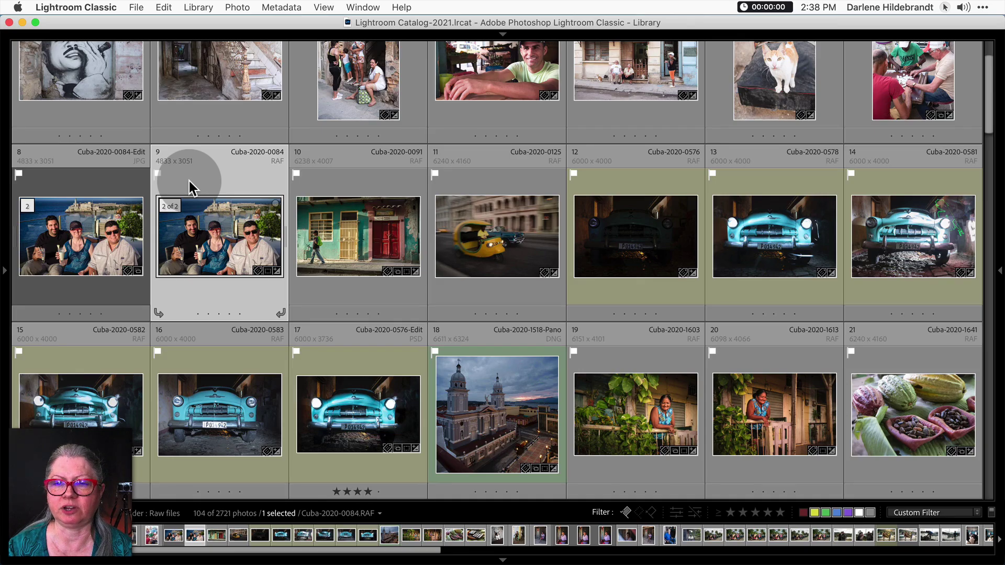
View the four-star group photo Cuba-2020-1793 enlarged and return to the thumbnail grid.
scroll(189, 181, down, 8)
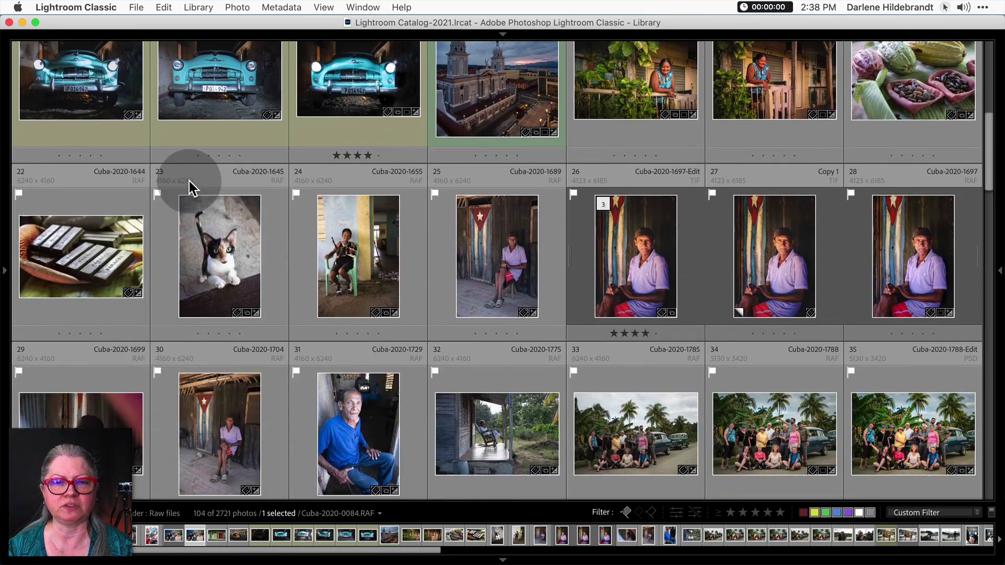
scroll(190, 182, down, 3)
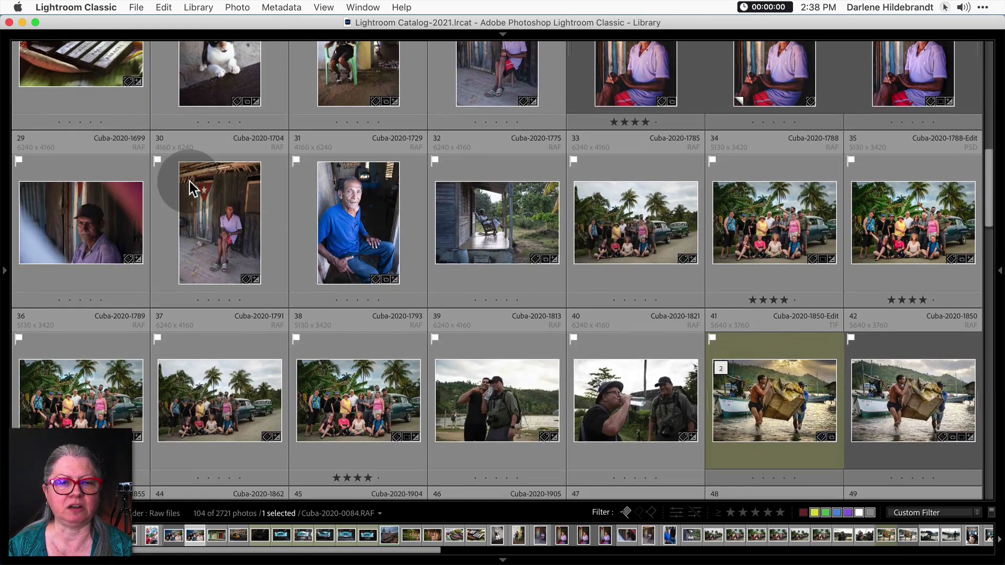
double_click(313, 407)
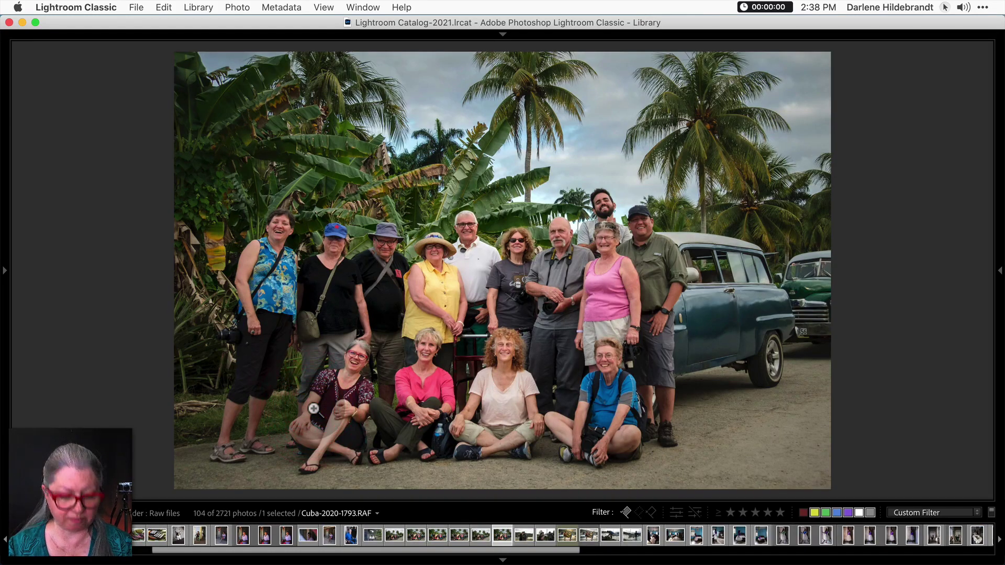
key(g)
Examine the remaining flagged Cuba photos in the grid, including their star ratings, colour labels and stacked copies.
scroll(122, 156, down, 3)
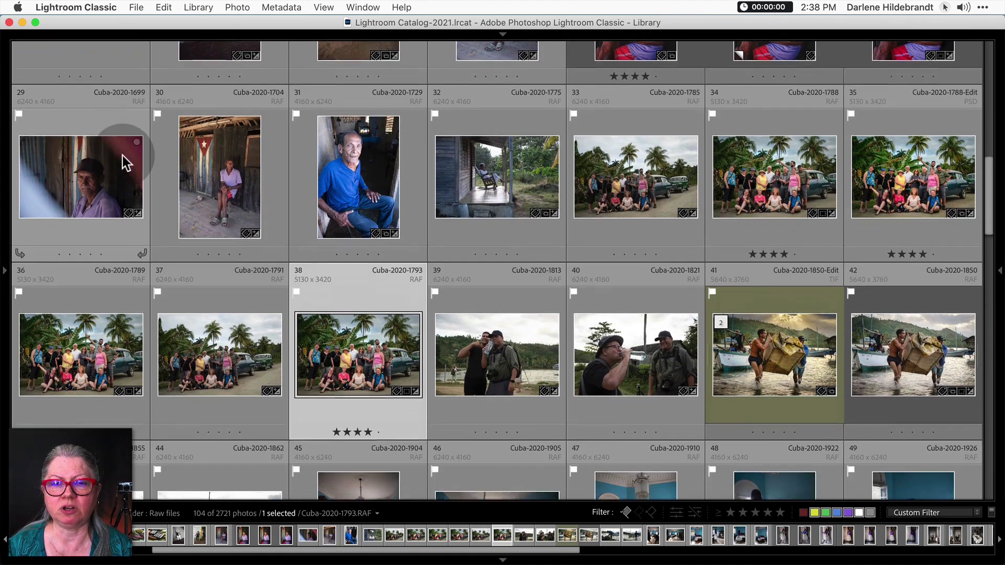
scroll(122, 155, down, 3)
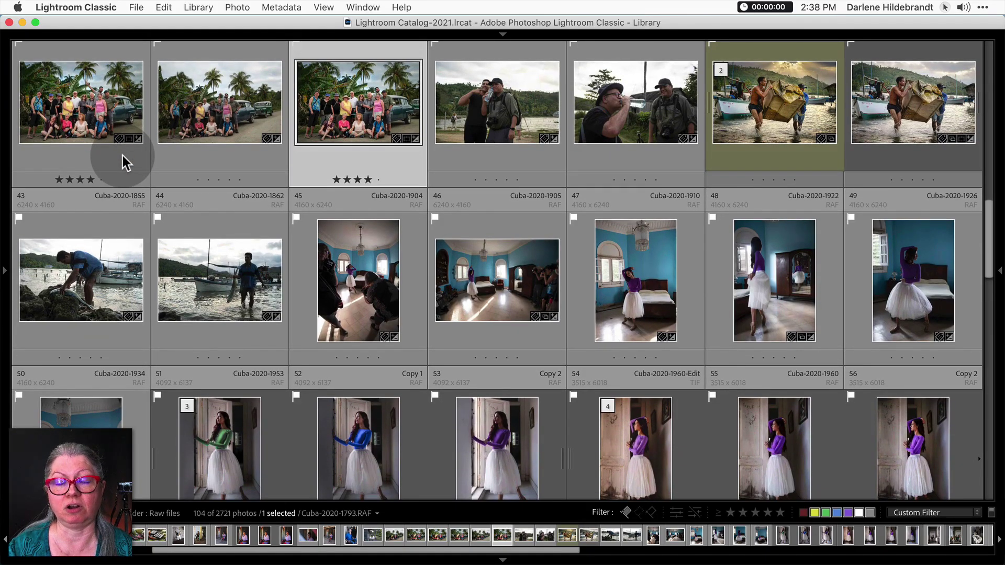
scroll(123, 156, down, 5)
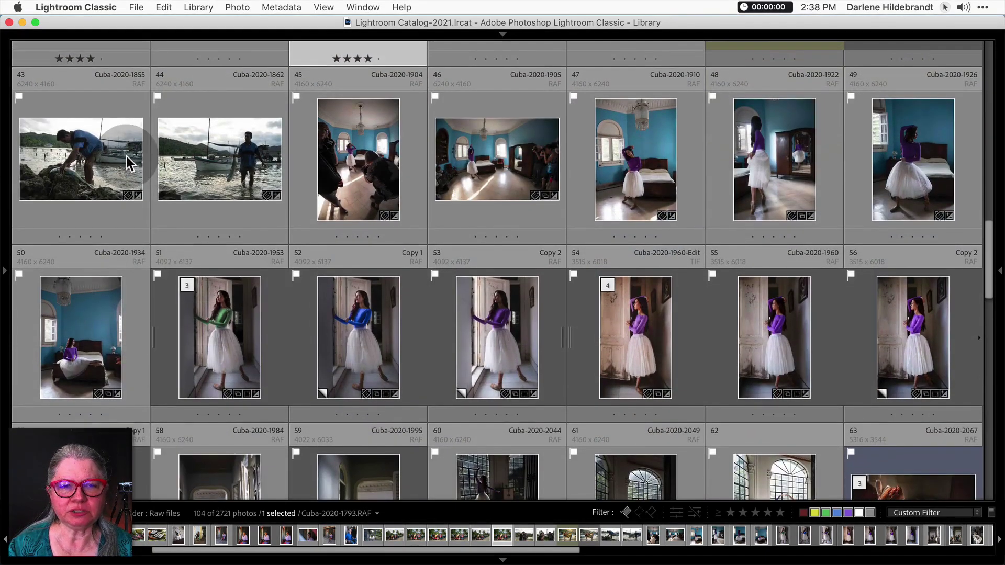
scroll(127, 156, down, 2)
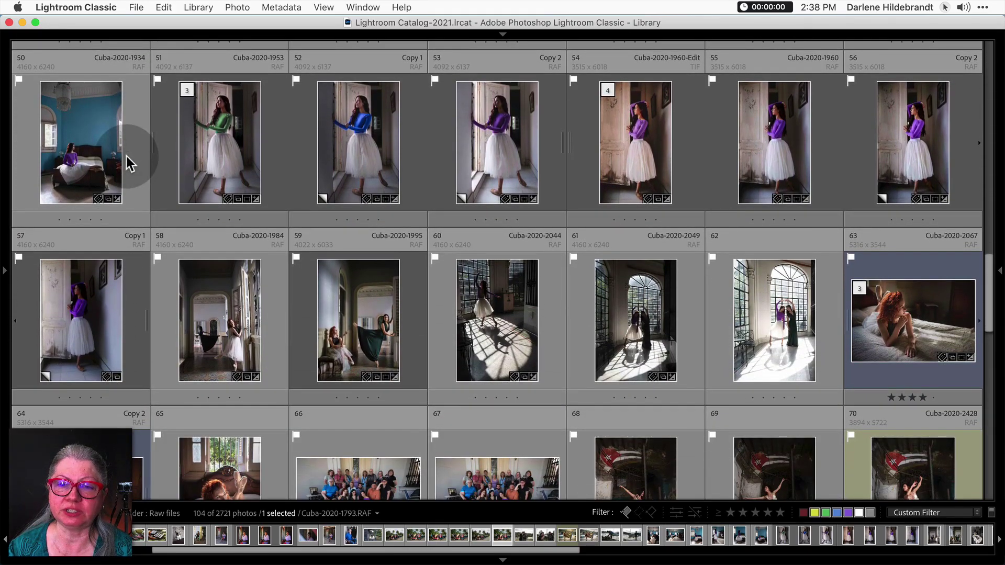
scroll(130, 163, down, 2)
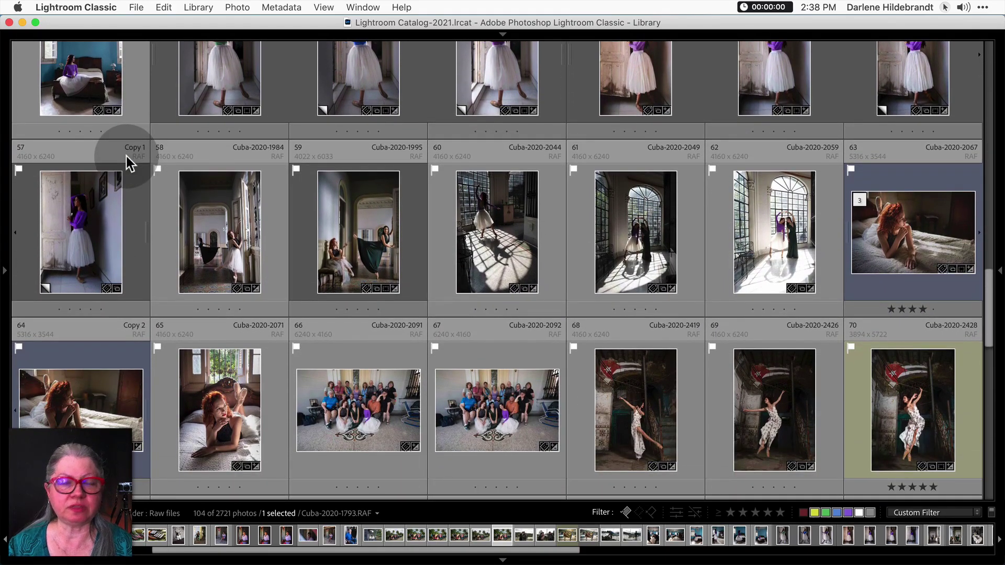
scroll(126, 156, down, 5)
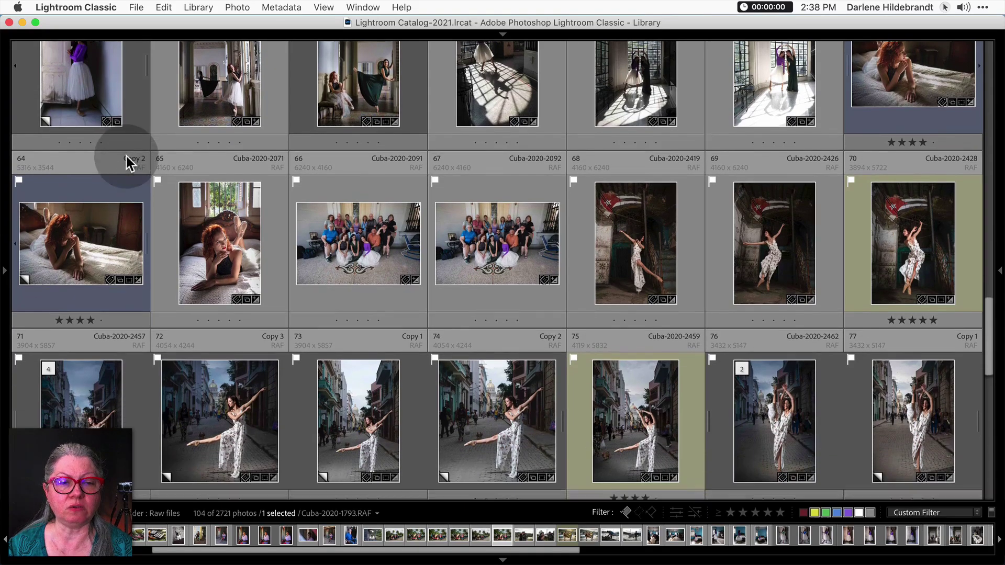
scroll(127, 156, down, 3)
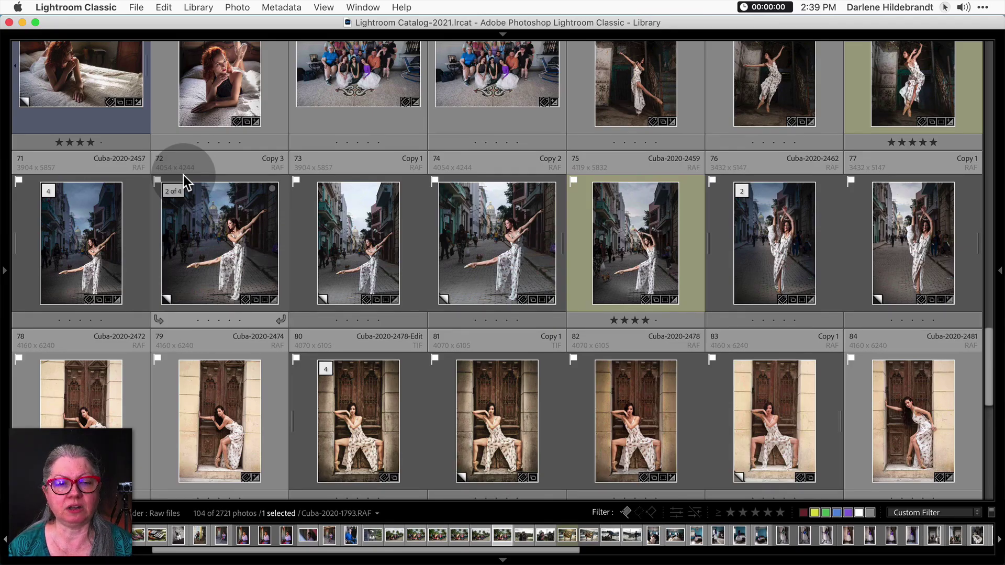
scroll(184, 175, down, 5)
scroll(183, 175, down, 3)
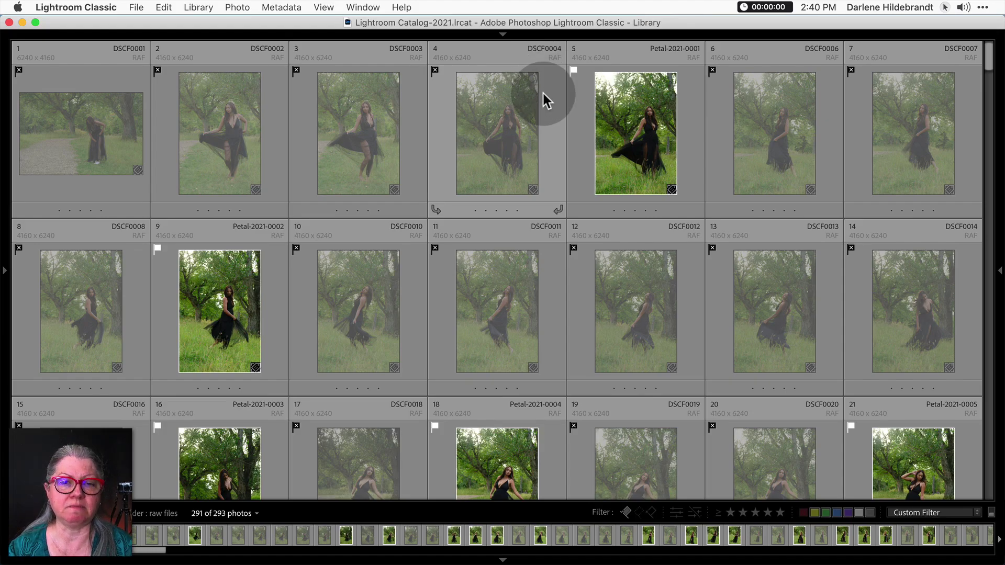
Select the run of red-labelled photos from Petal-2021-0022 through Petal-2021-0025 in the grid.
scroll(542, 93, down, 3)
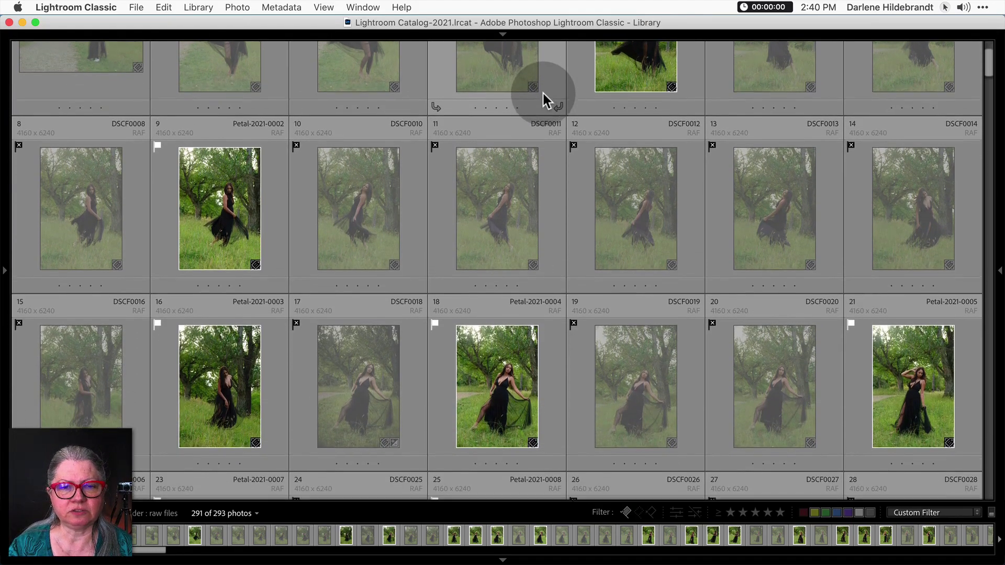
scroll(542, 93, down, 3)
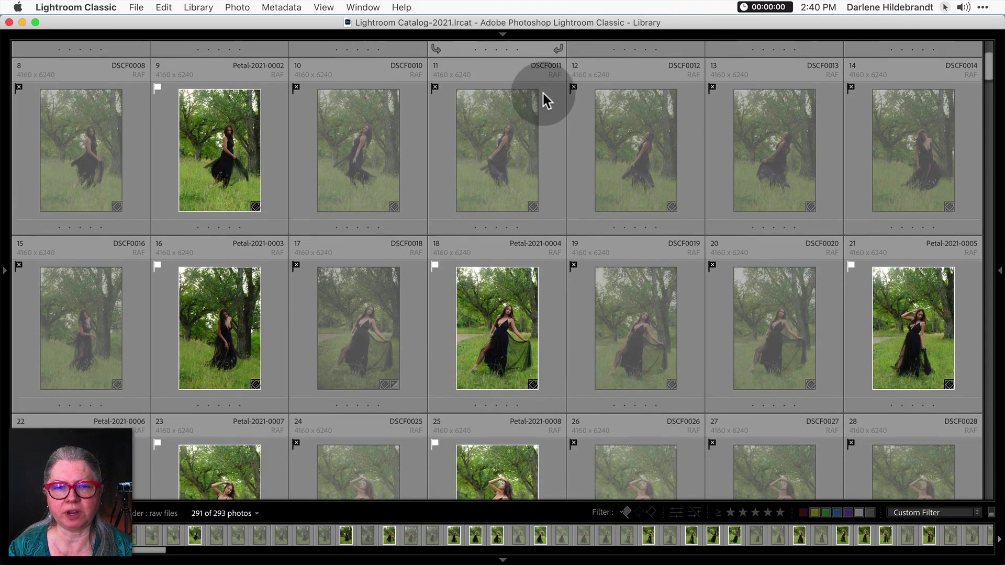
scroll(542, 94, down, 7)
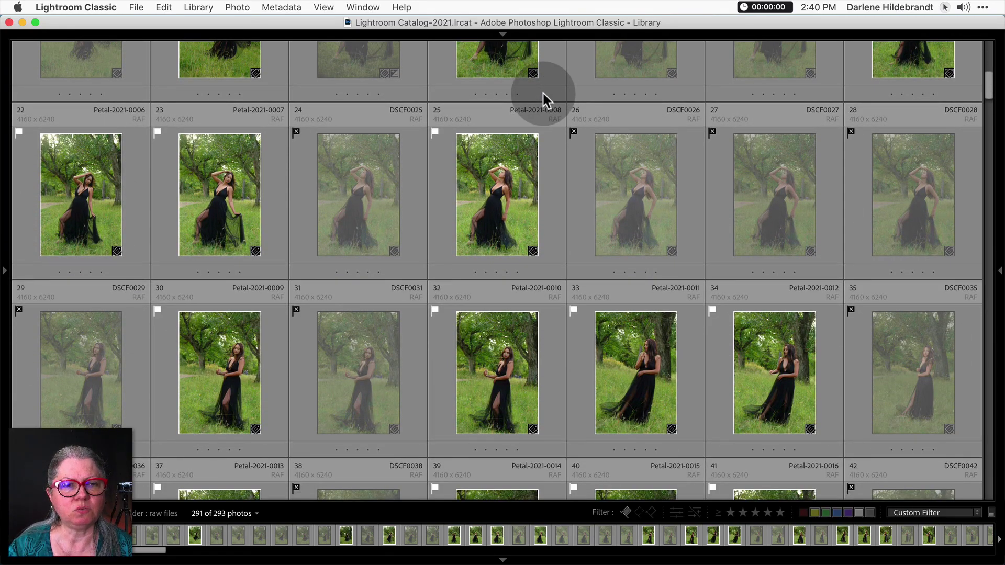
scroll(542, 93, down, 3)
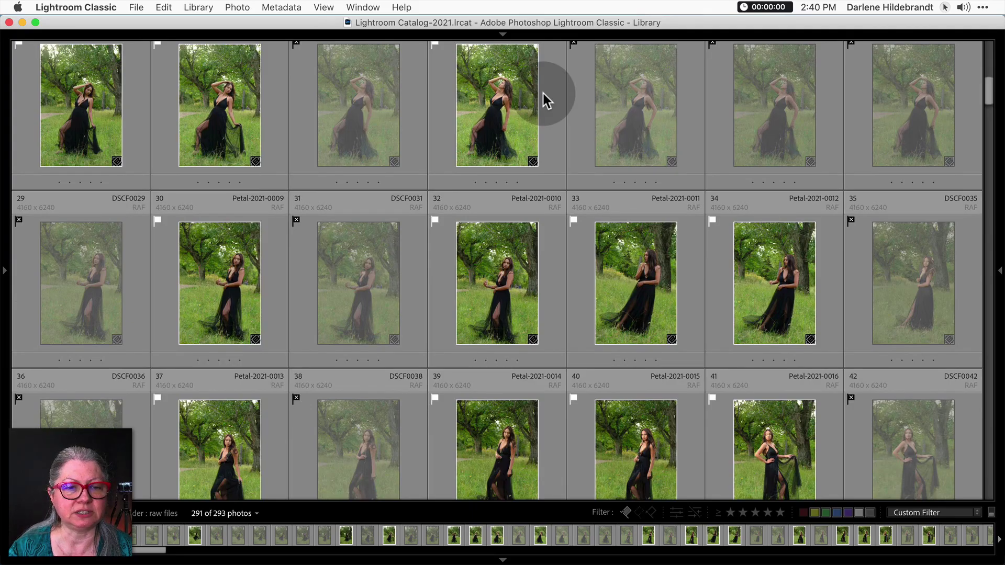
scroll(543, 93, down, 13)
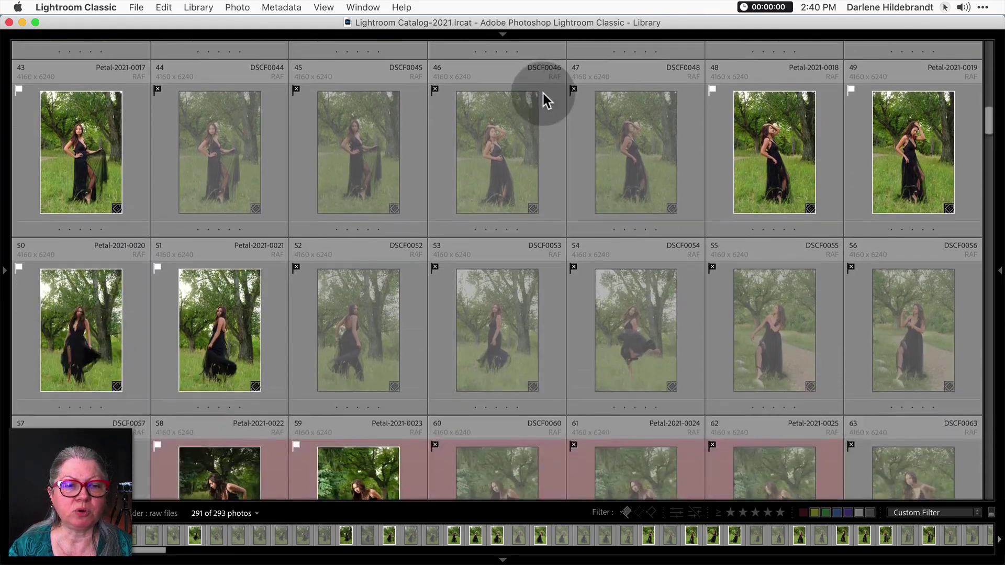
scroll(542, 93, down, 8)
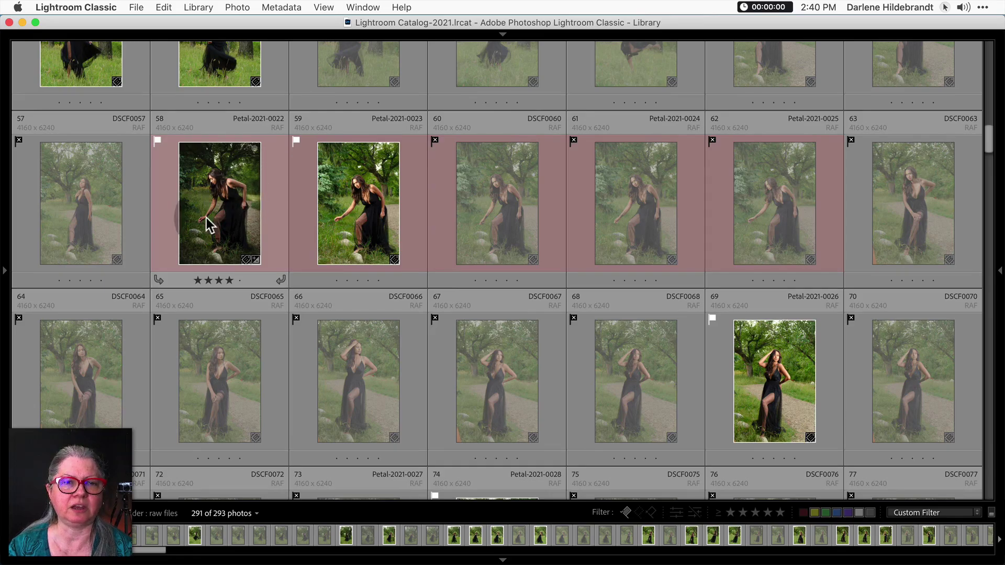
click(154, 202)
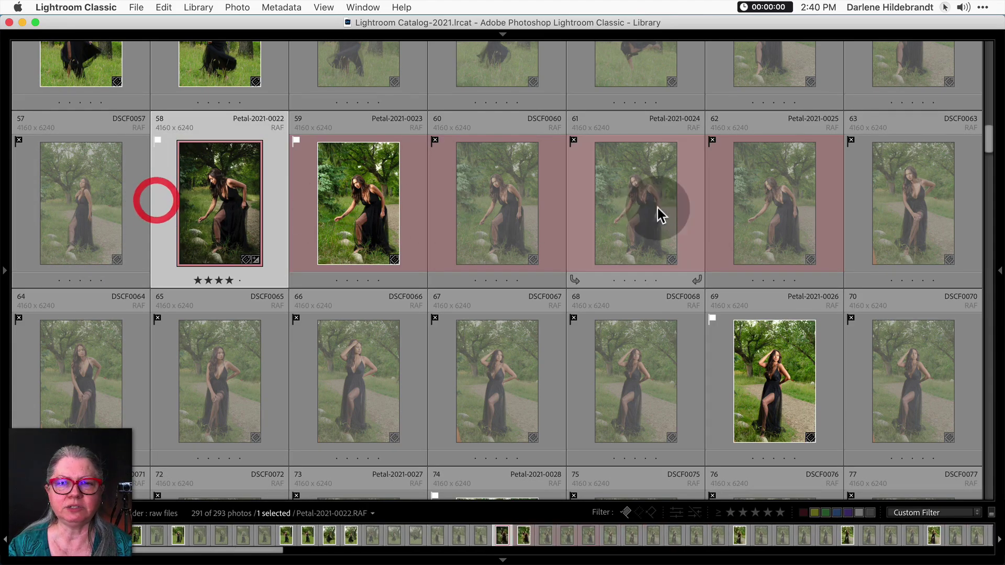
shift+click(719, 210)
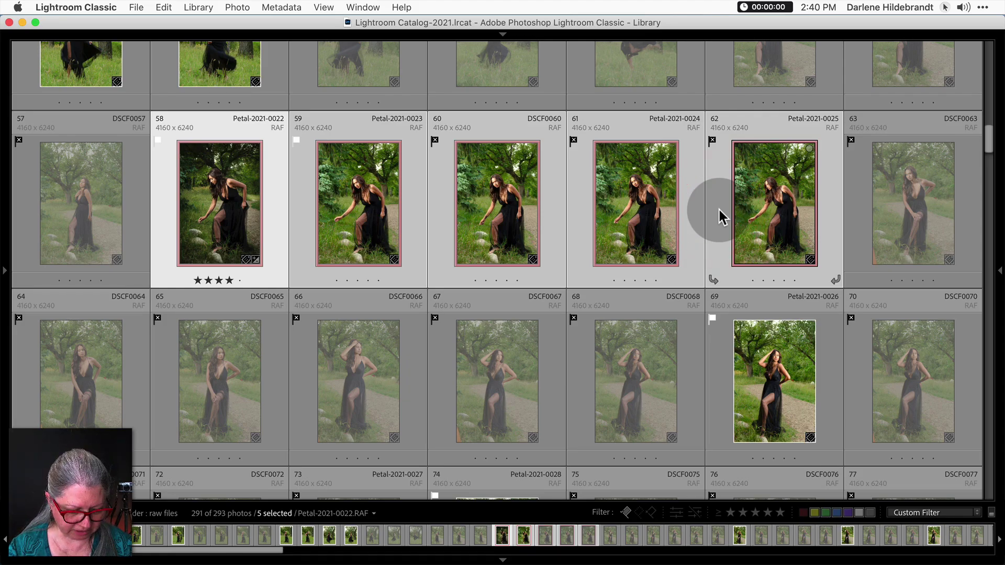
View the selected red-labelled photos enlarged one by one to compare the similar poses.
key(e)
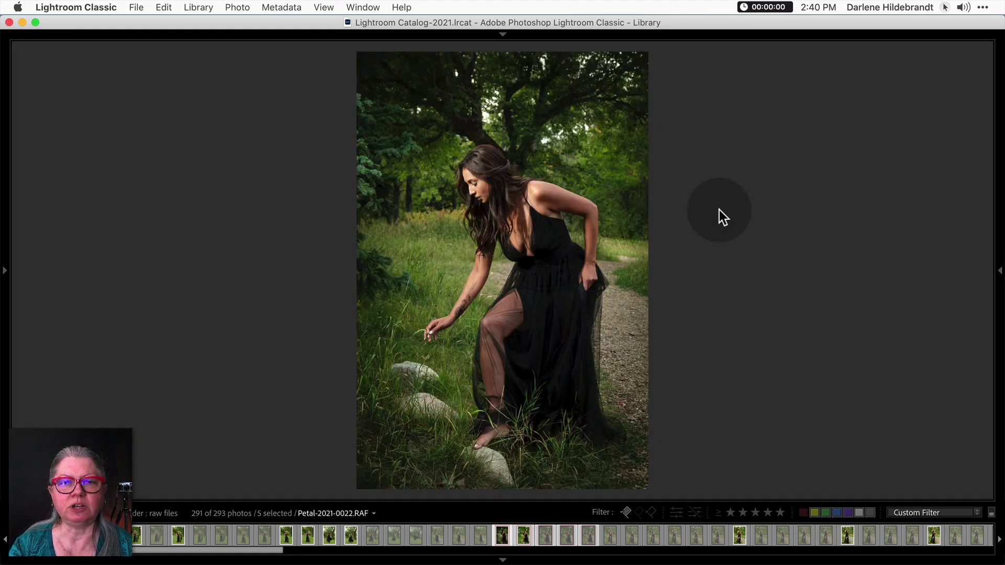
key(Right)
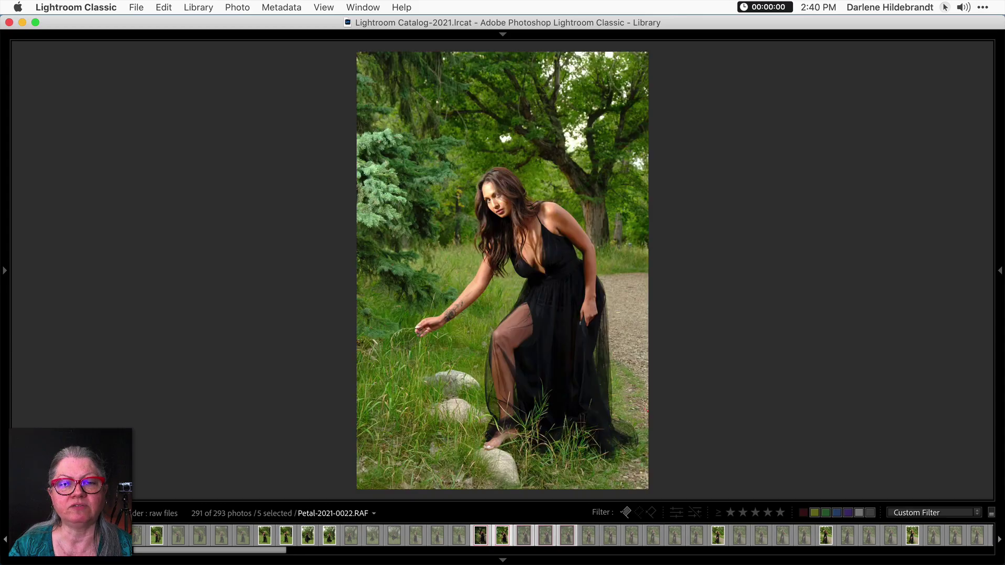
key(Left)
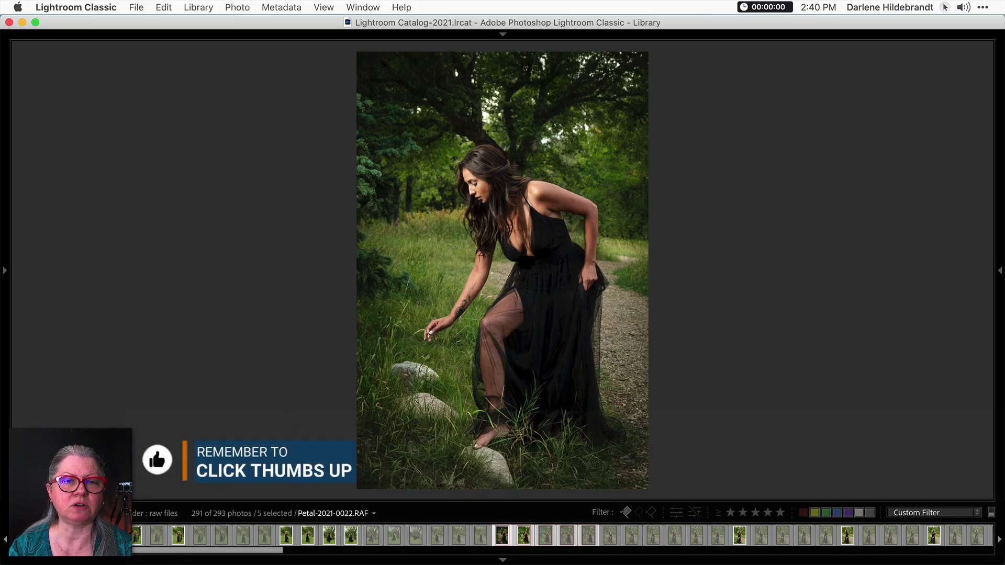
key(Right)
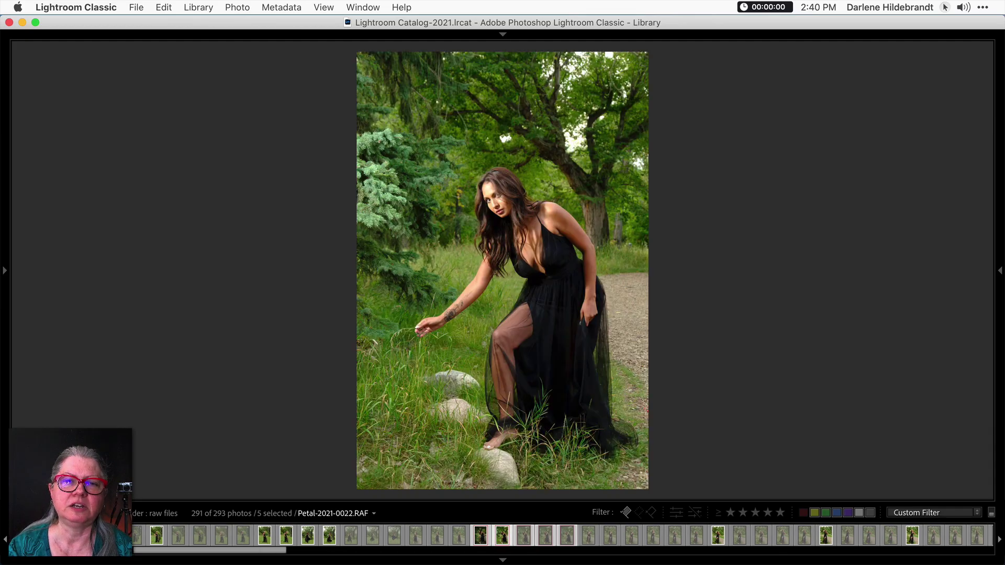
key(Right)
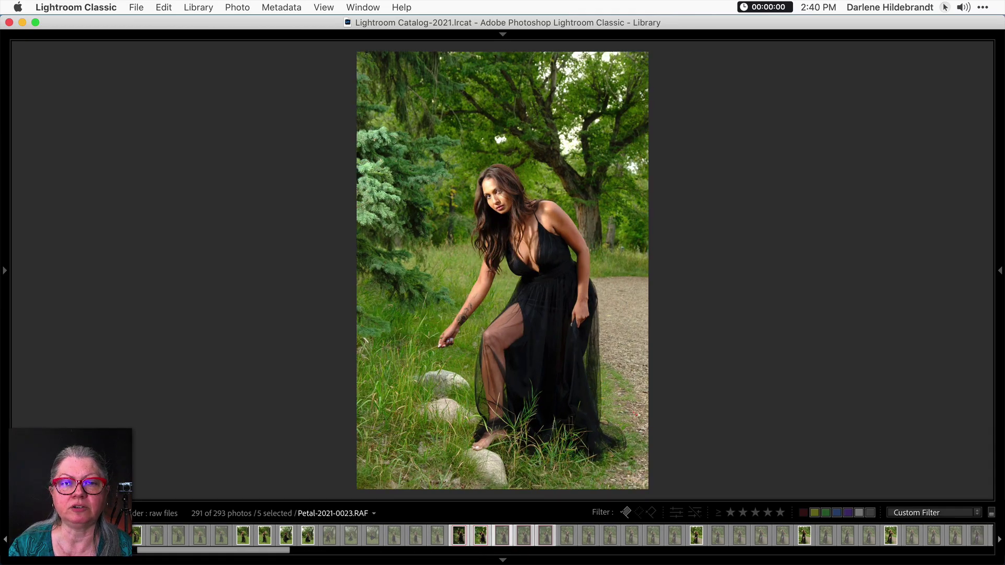
key(Right)
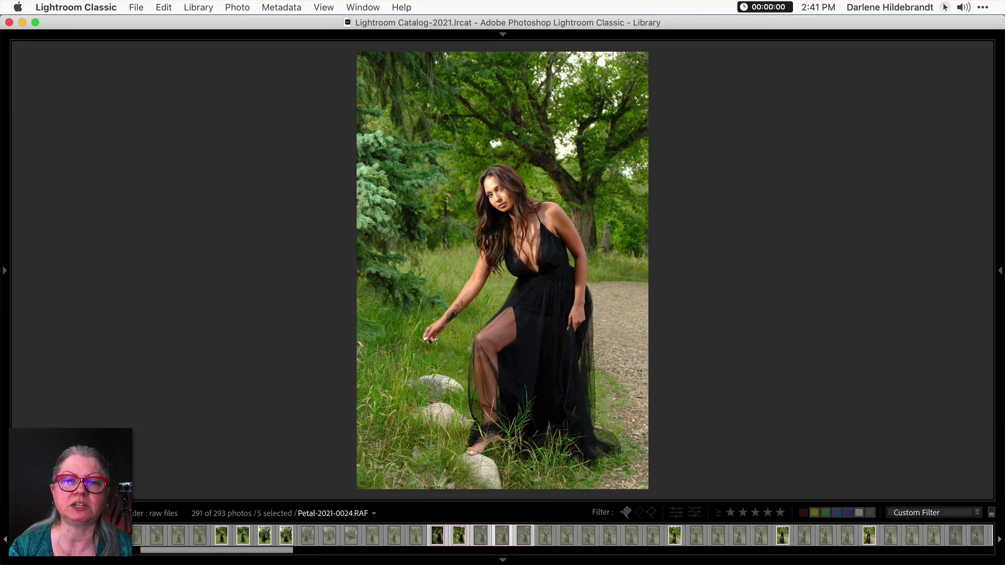
key(Right)
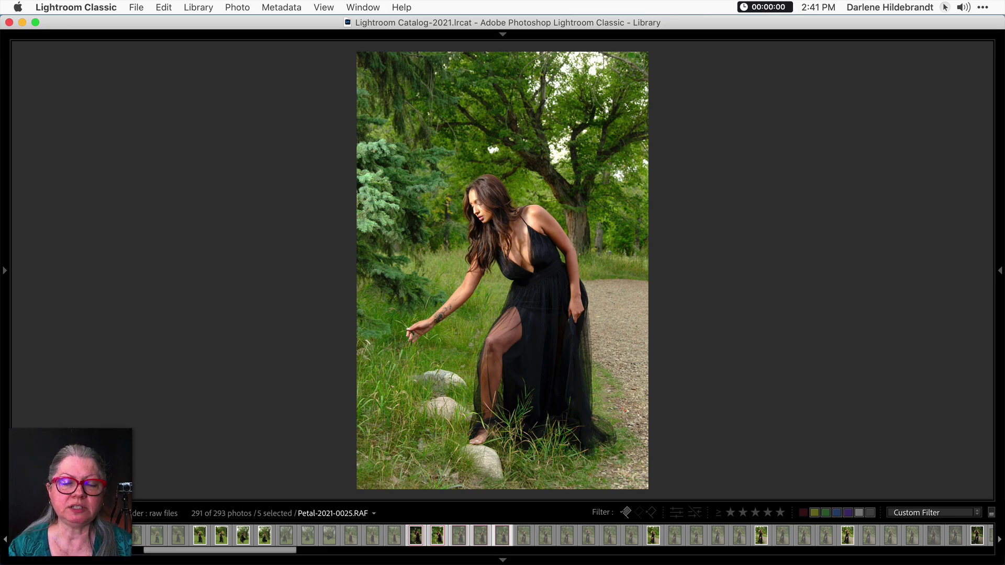
Compare Petal-2021-0025 and Petal-2021-0022 side by side, zoomed in on the model's face and upper body.
super+click(415, 535)
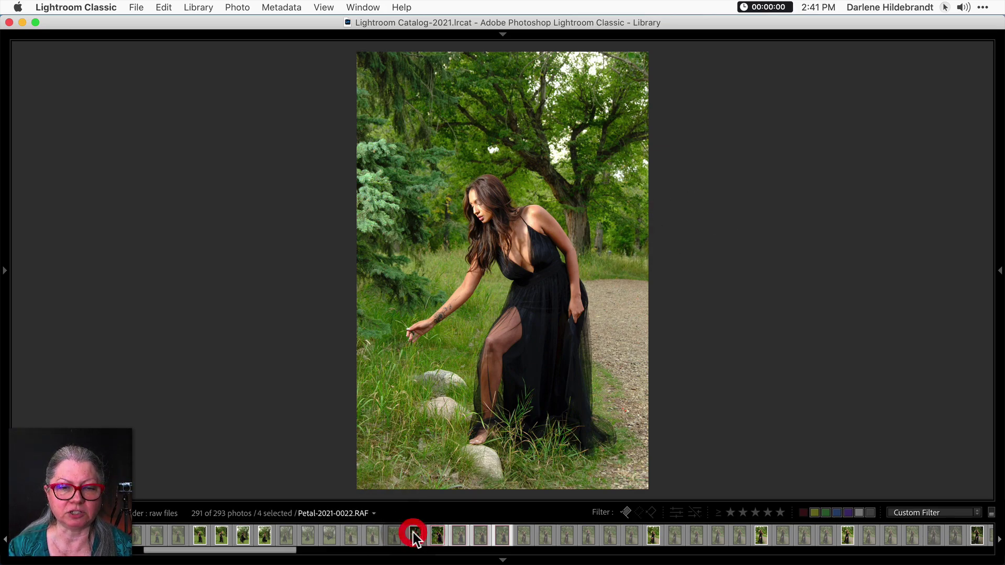
super+click(414, 535)
key(c)
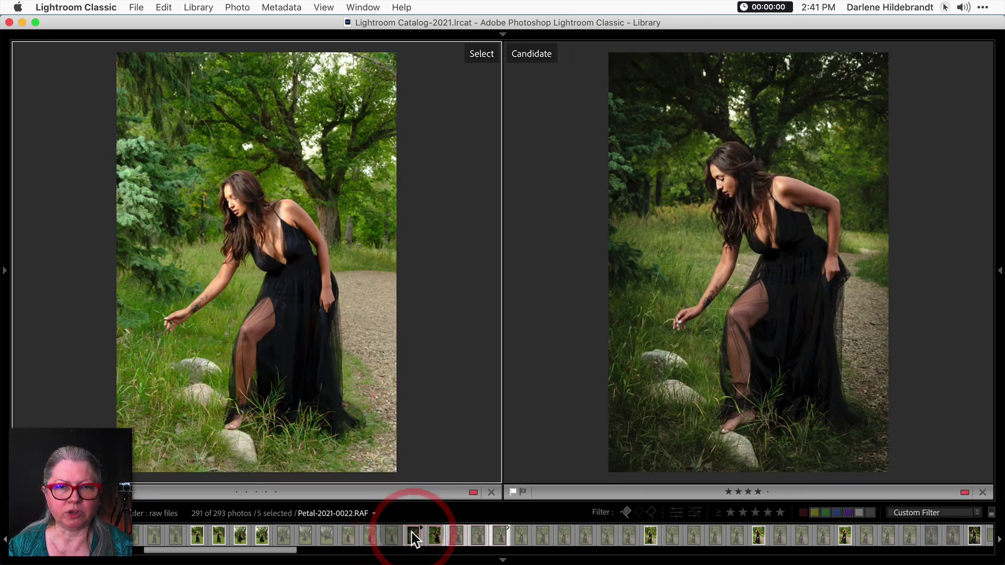
click(253, 221)
scroll(285, 244, down, 3)
click(289, 241)
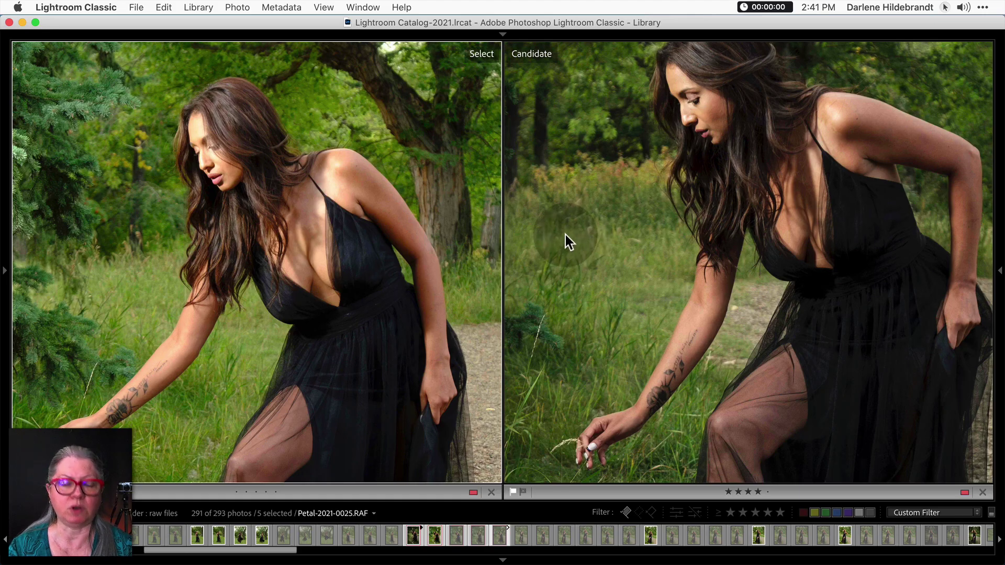
key(g)
Deselect the red-labelled group, view Petal-2021-0023 enlarged and return to the thumbnail grid.
click(282, 207)
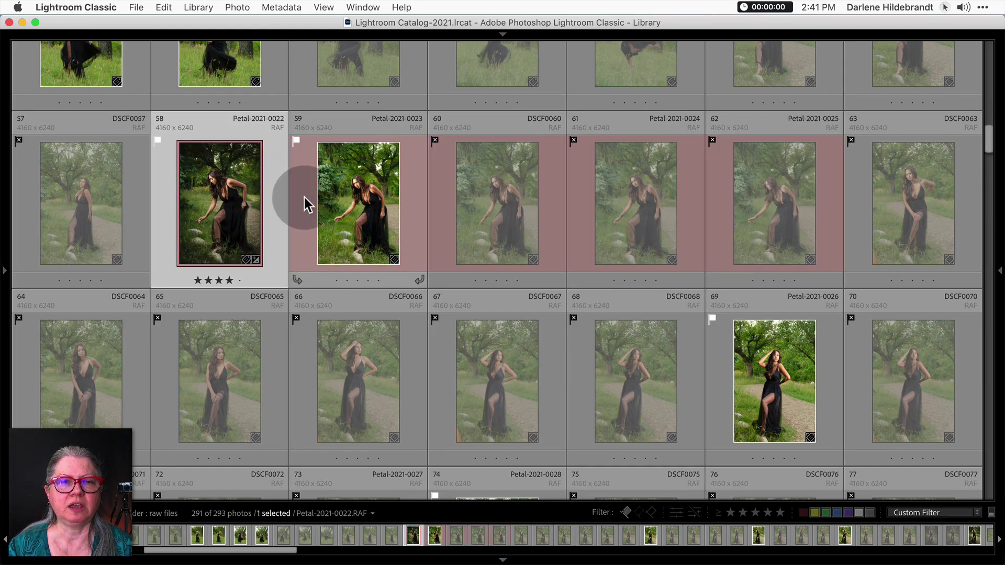
click(306, 203)
double_click(341, 206)
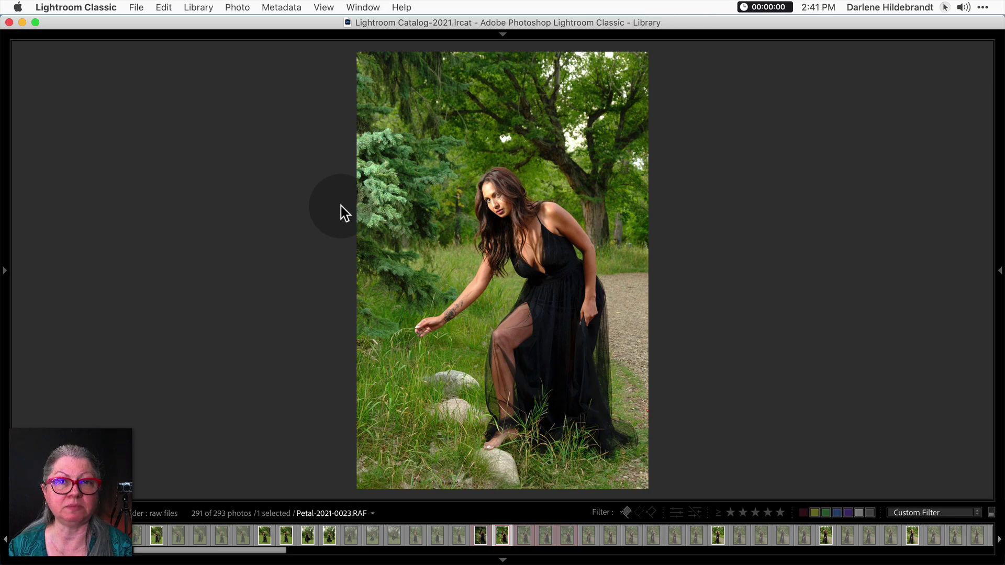
key(g)
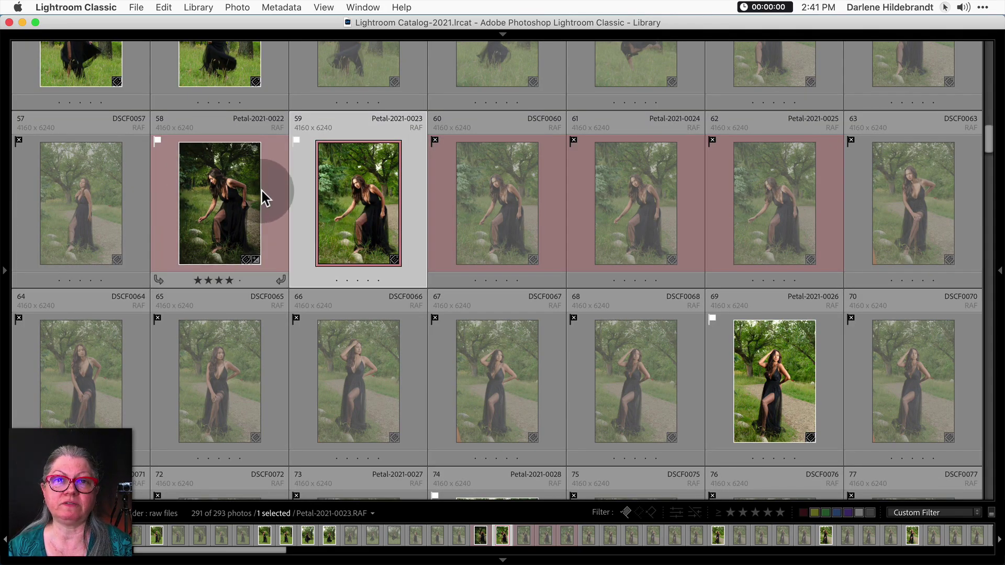
Select the run of similar poses from DSCF0066 through Petal-2021-0031 and view them all together in Survey view.
scroll(262, 191, down, 5)
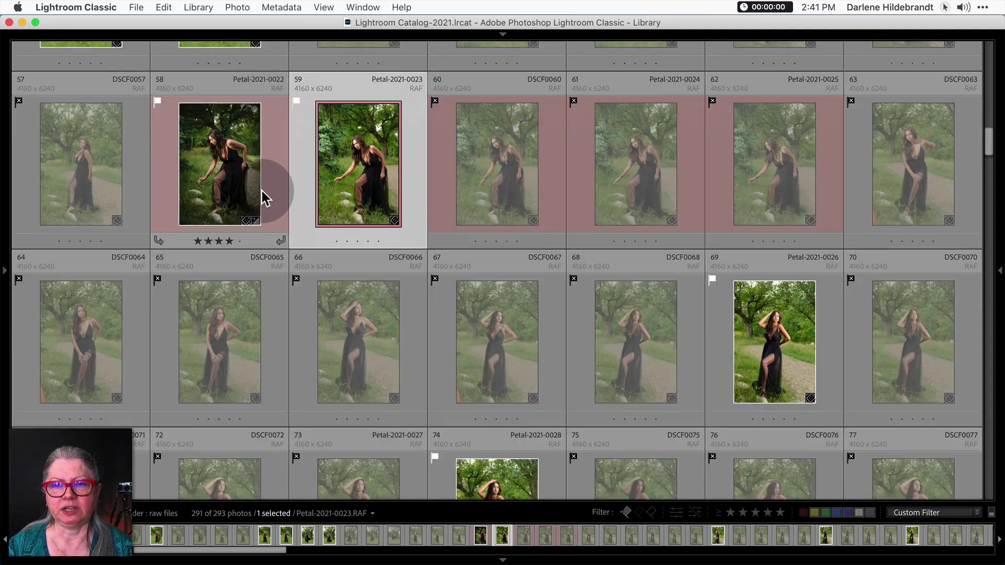
scroll(554, 157, up, 3)
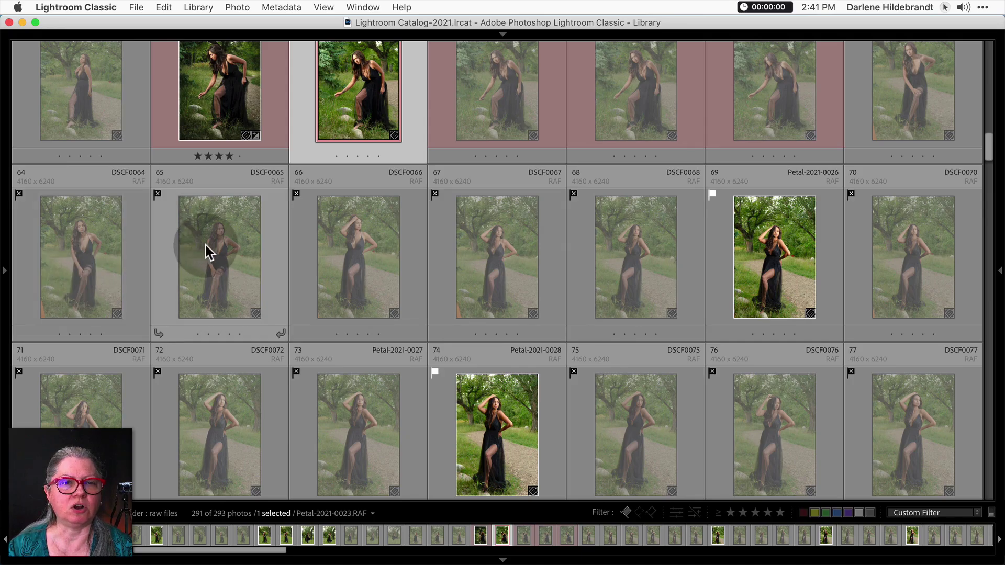
click(301, 222)
scroll(301, 222, down, 3)
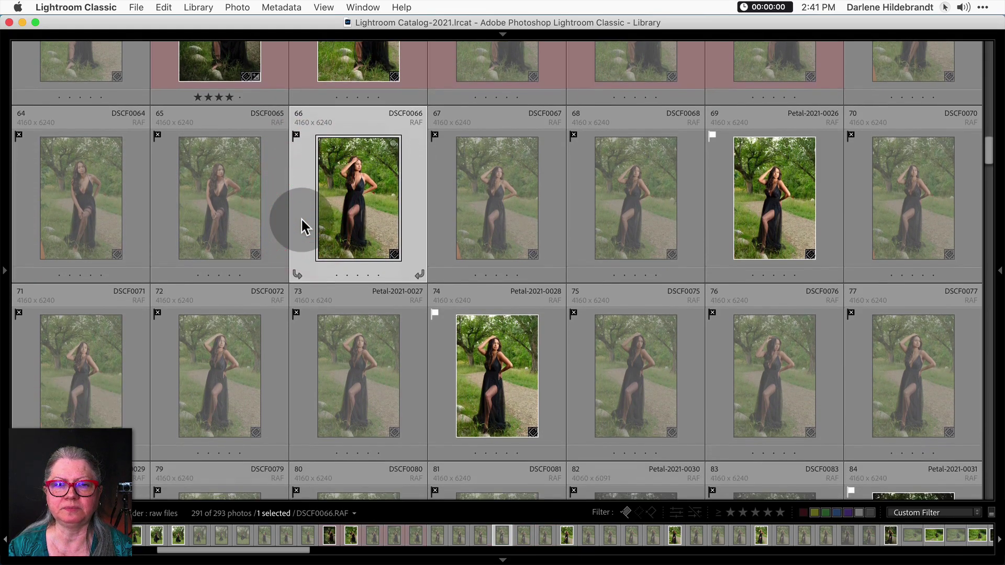
scroll(301, 222, down, 4)
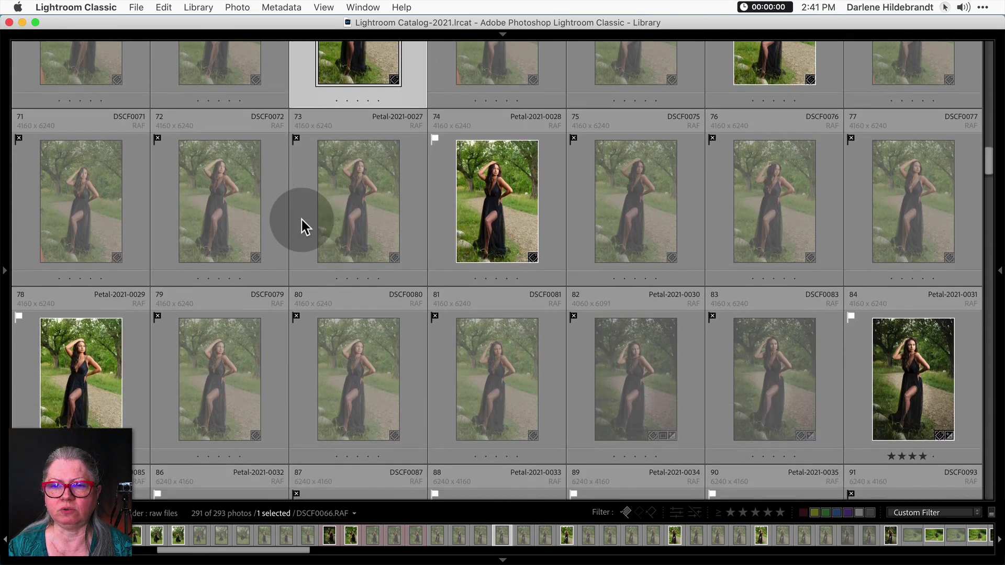
shift+click(847, 241)
key(n)
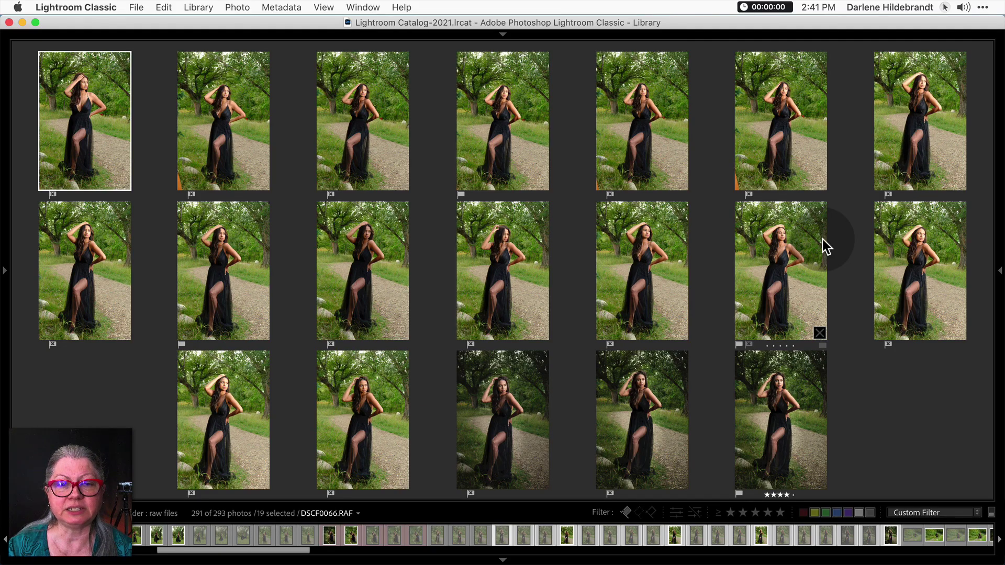
key(g)
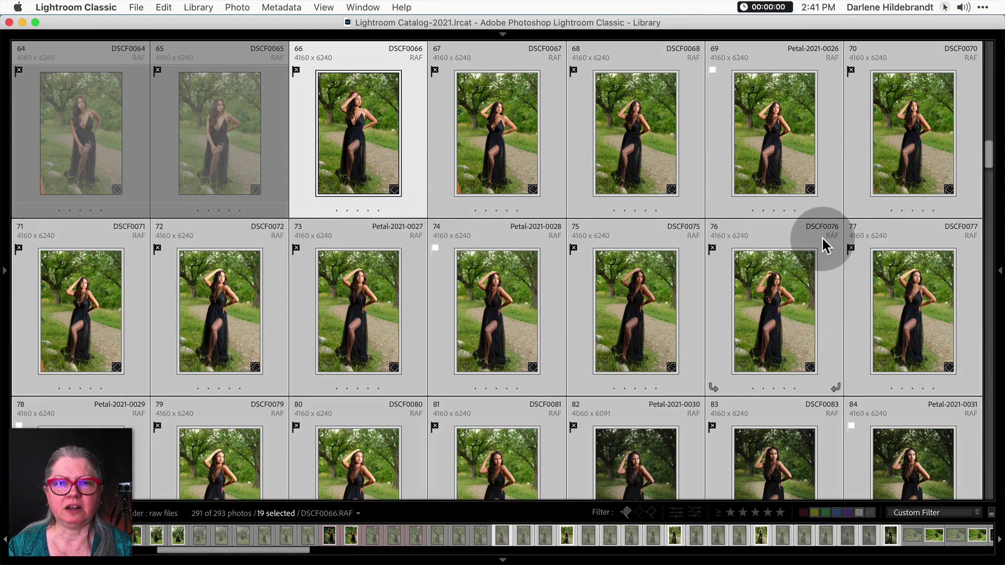
Filter the grid to flagged photos only and select Petal-2021-0026 through Petal-2021-0031.
click(716, 101)
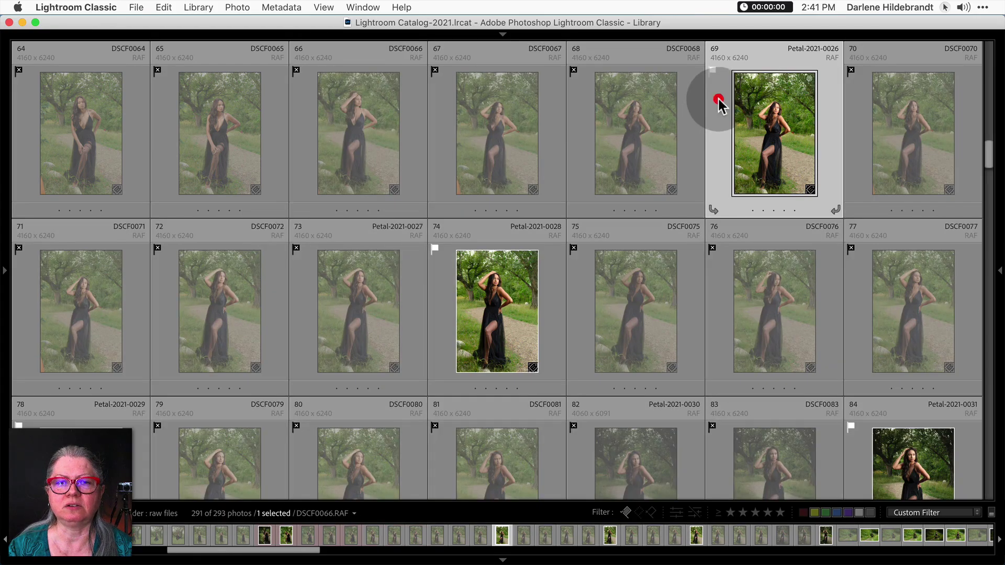
scroll(708, 155, down, 5)
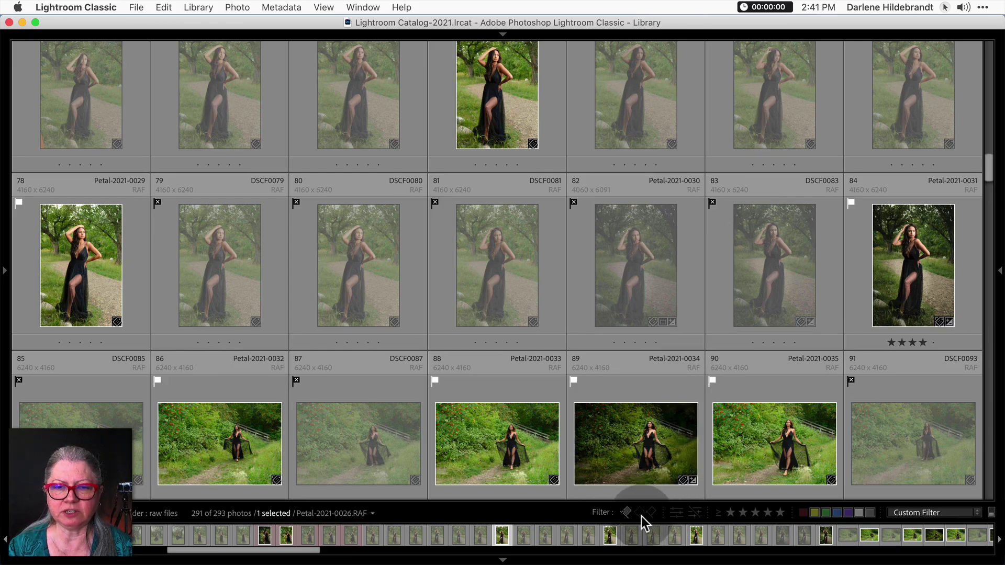
click(625, 513)
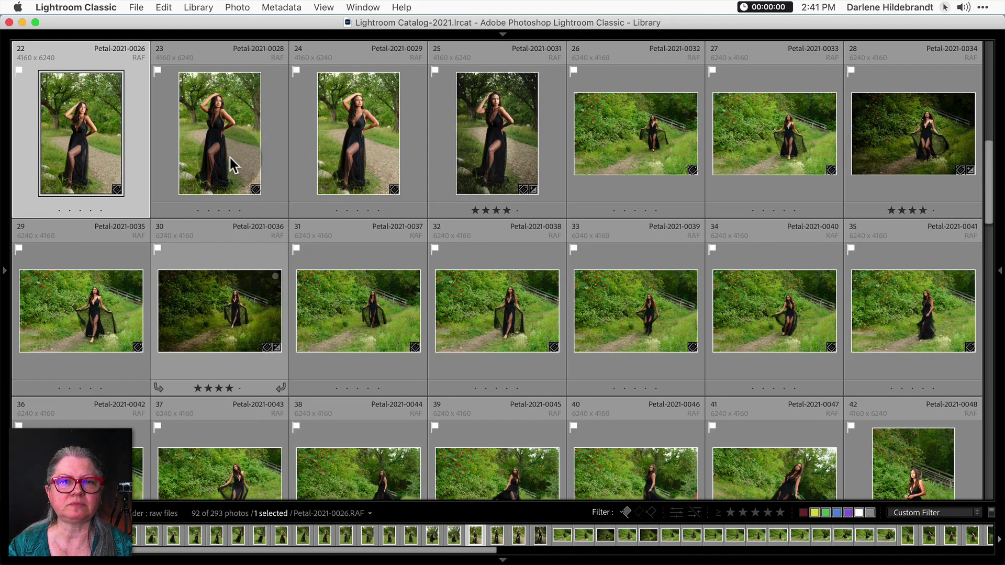
shift+click(461, 167)
View the four selected flagged photos enlarged one by one and return to the thumbnail grid.
key(e)
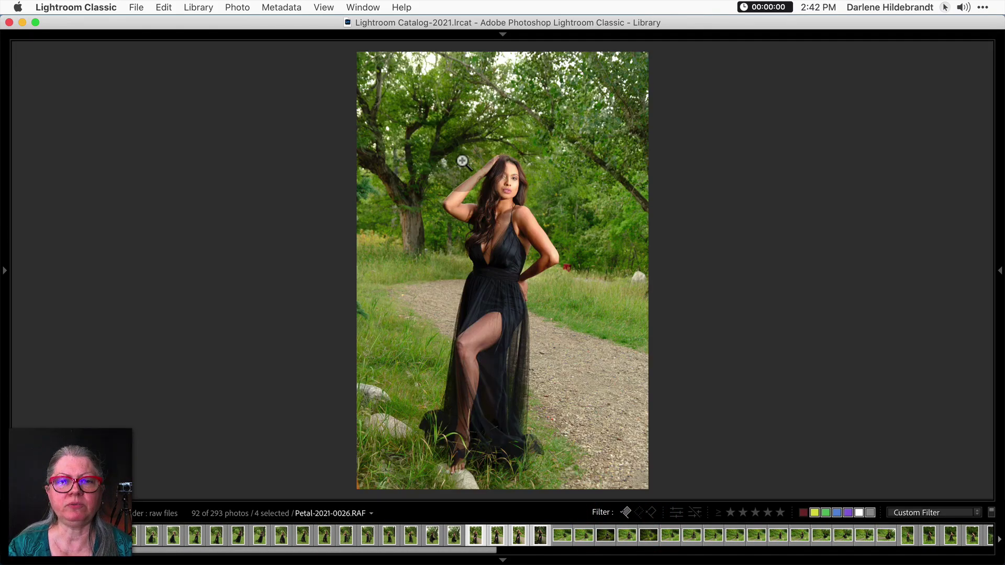
key(Right)
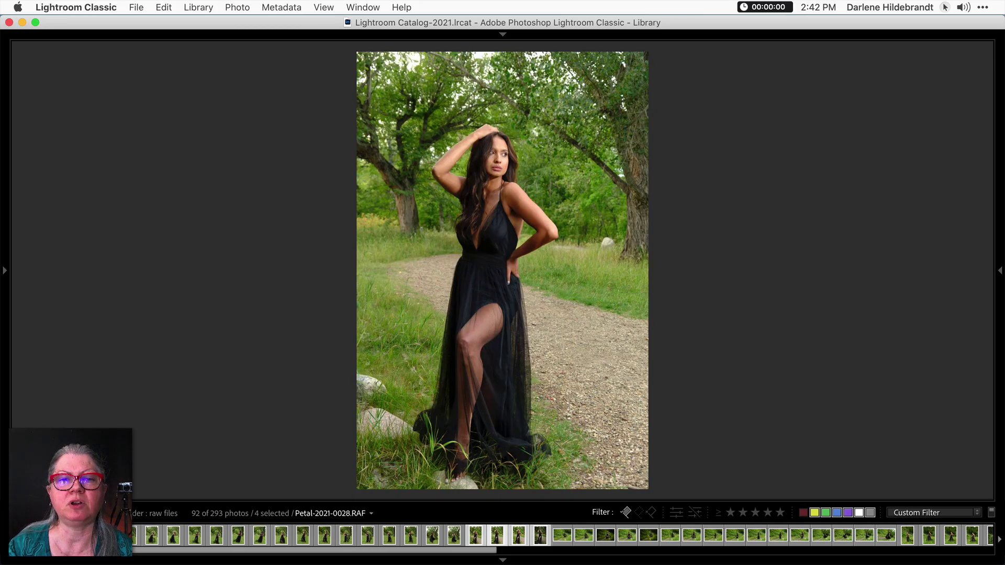
key(Right)
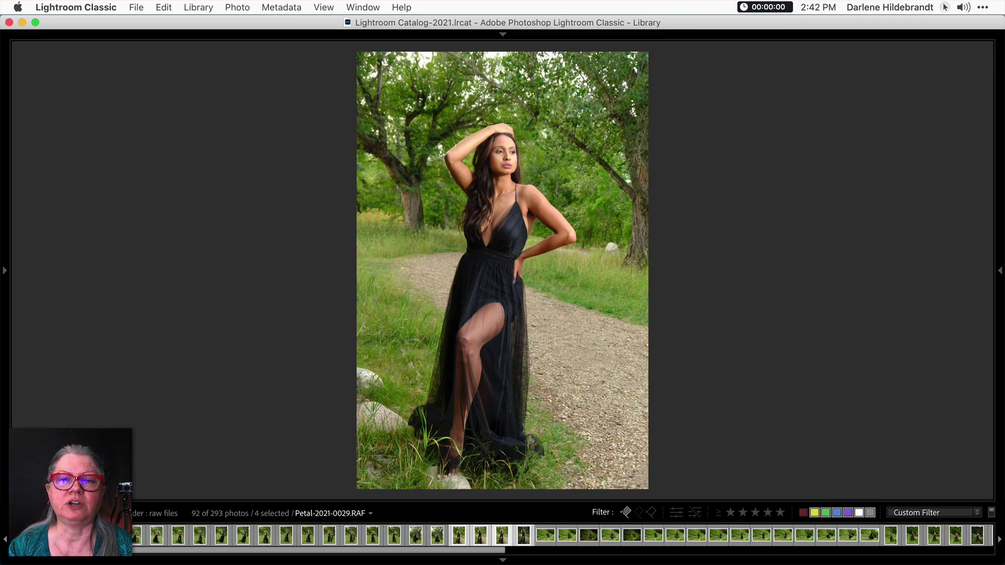
key(Right)
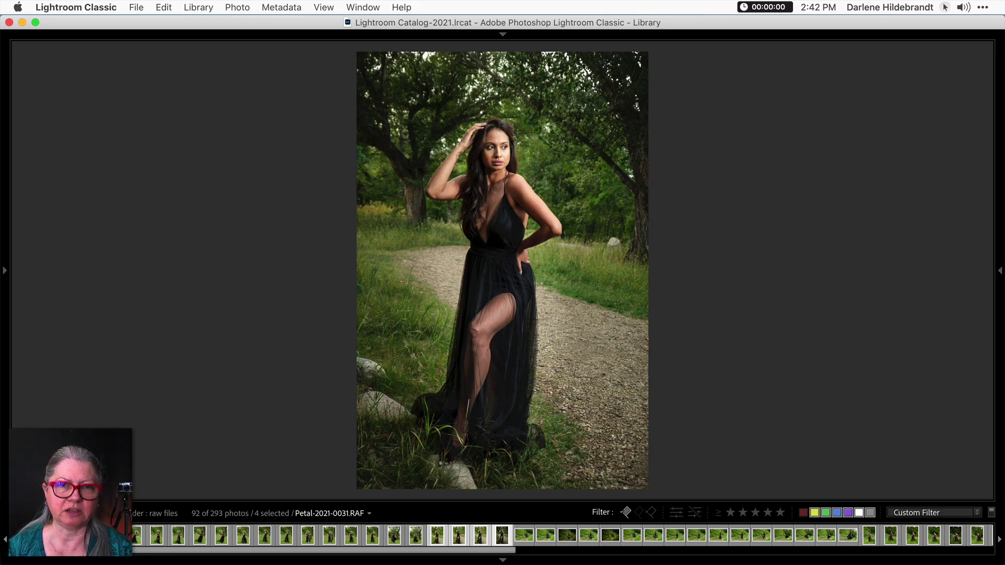
key(g)
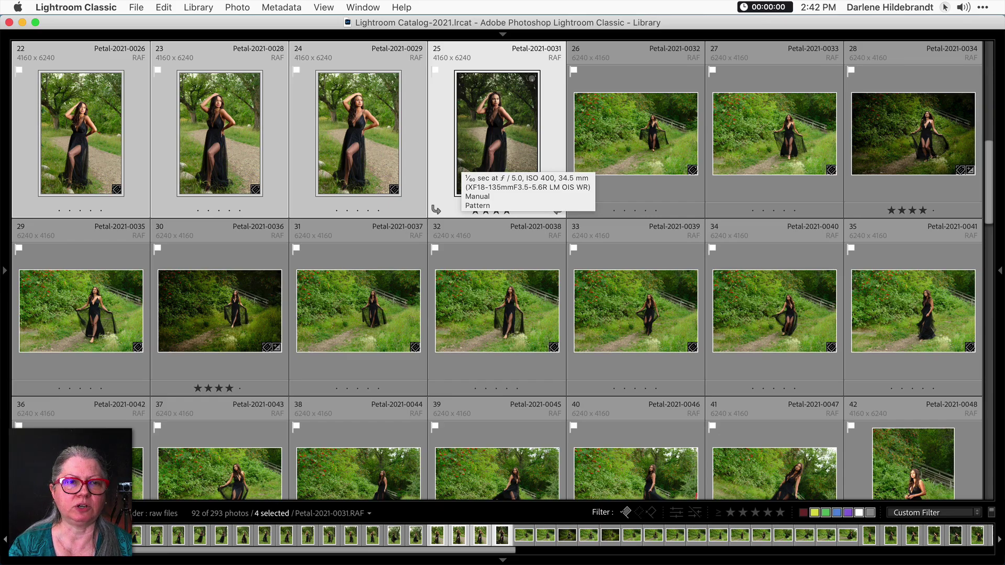
Zoom in on the model's face in Petal-2021-0026 and compare it across the four selected photos at that magnification.
key(super+Right)
key(e)
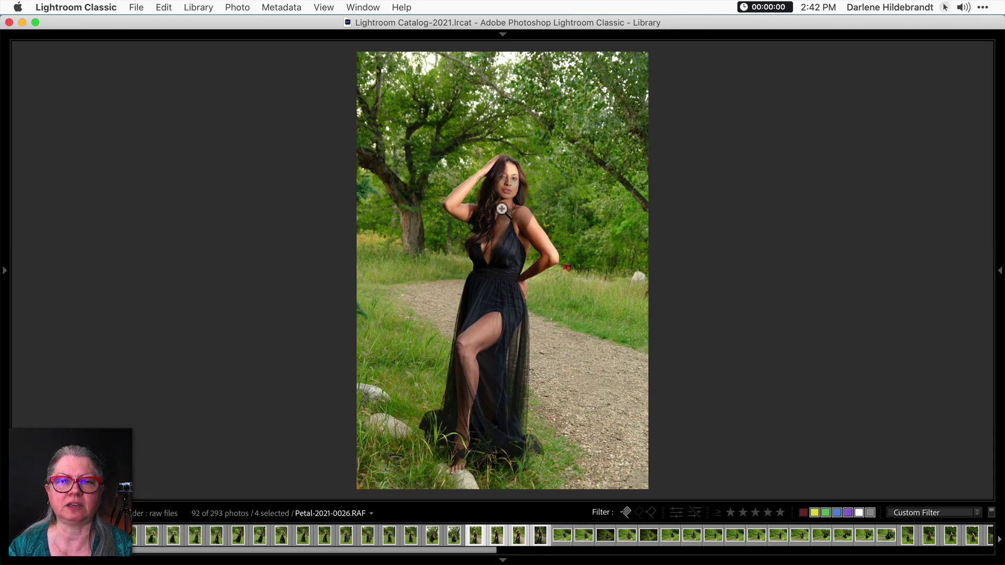
click(504, 183)
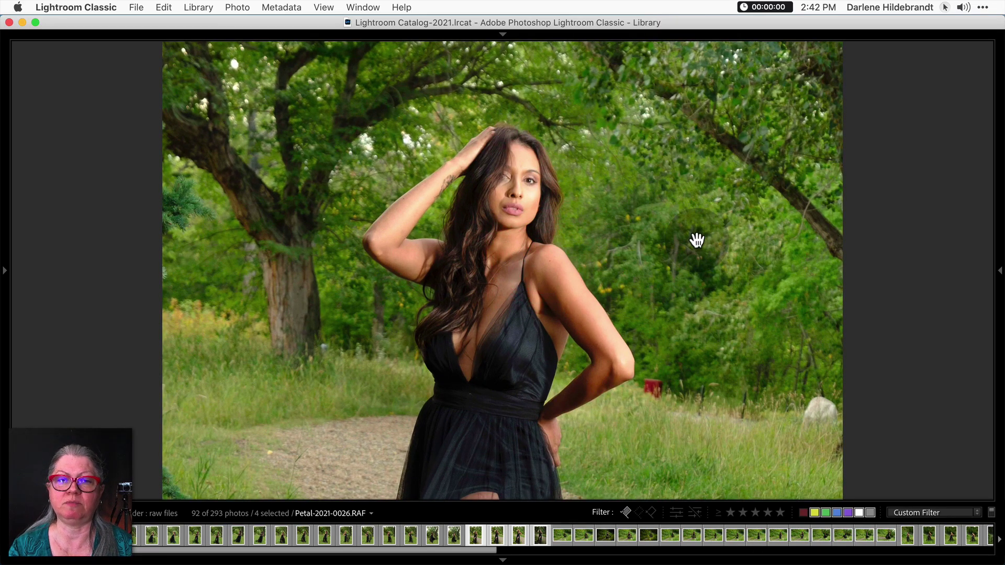
key(Right)
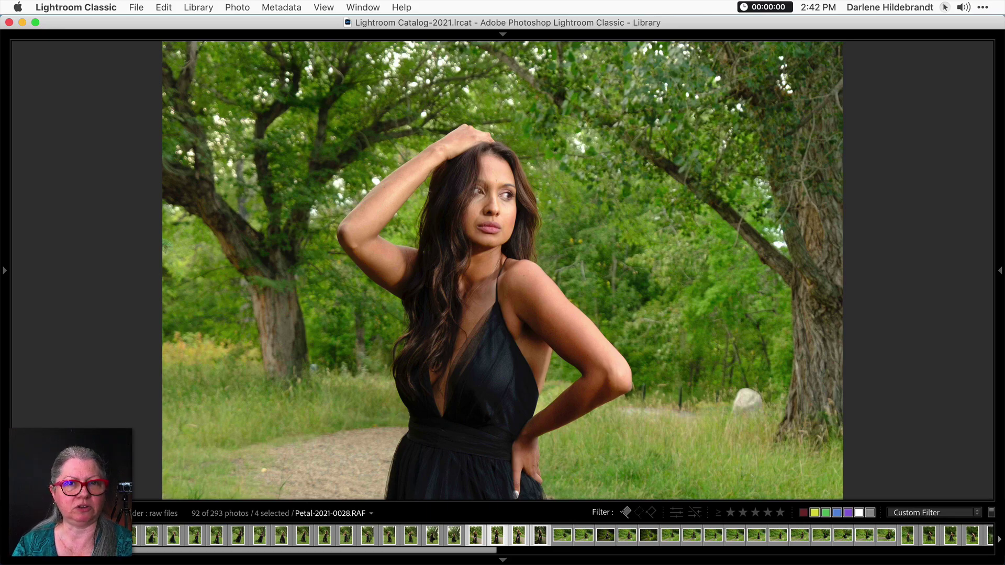
key(Right)
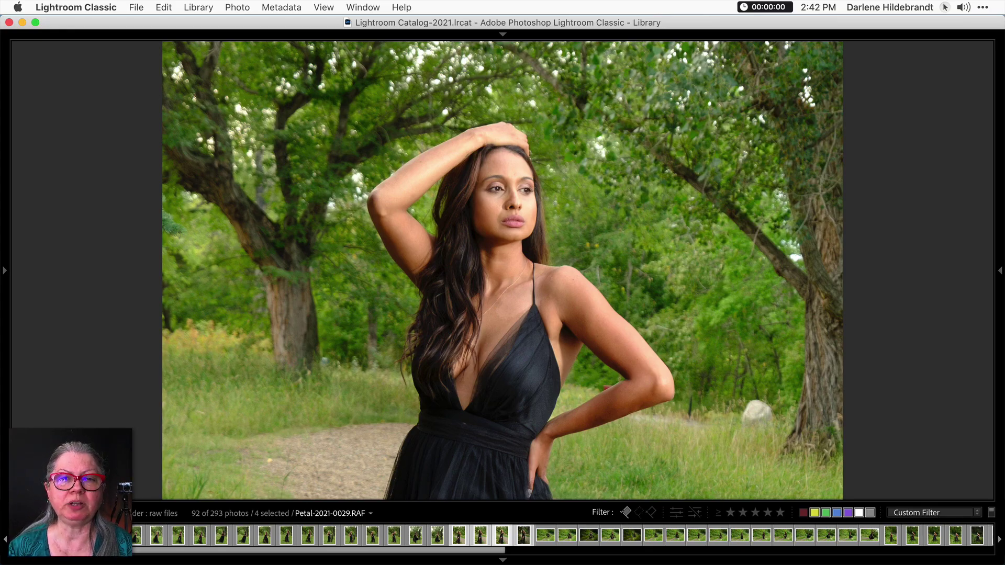
key(Right)
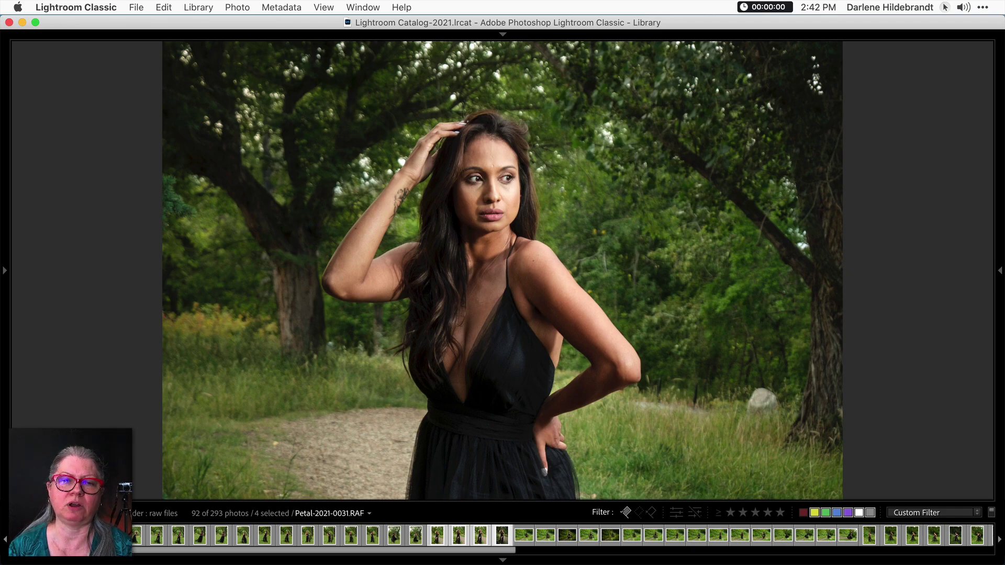
key(z)
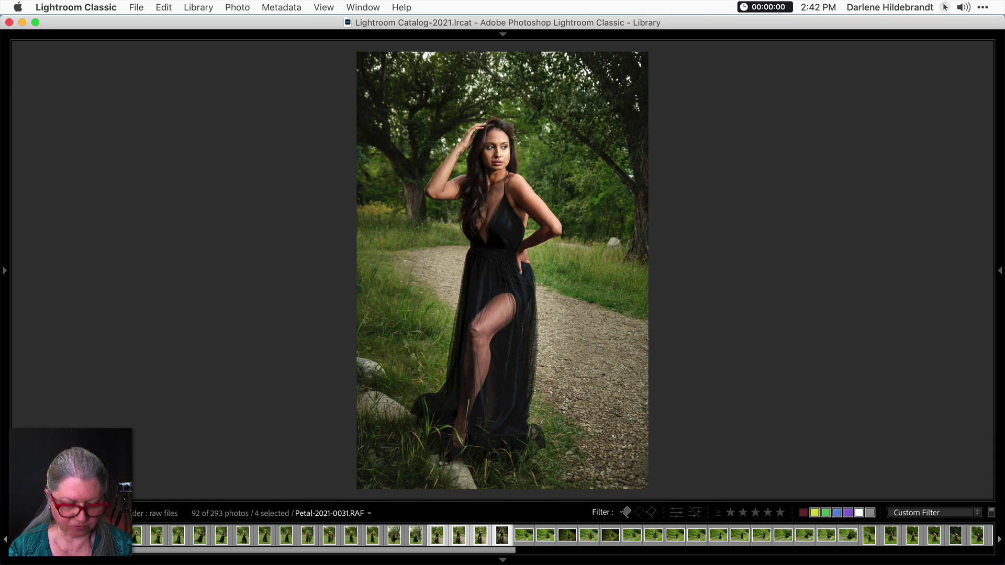
Select Petal-2021-0032 in the thumbnail grid and turn off the flagged-photo filter.
key(g)
click(648, 199)
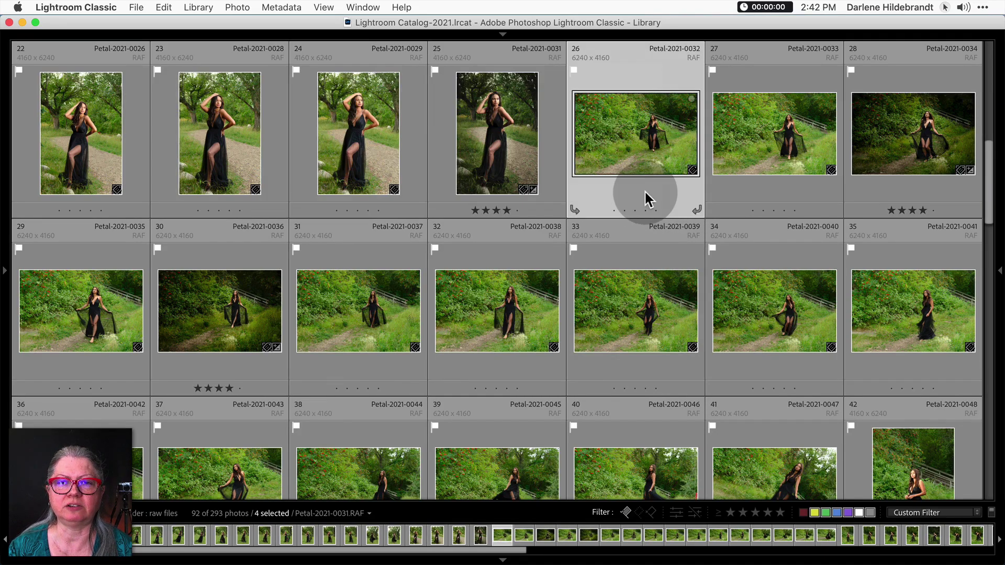
click(627, 514)
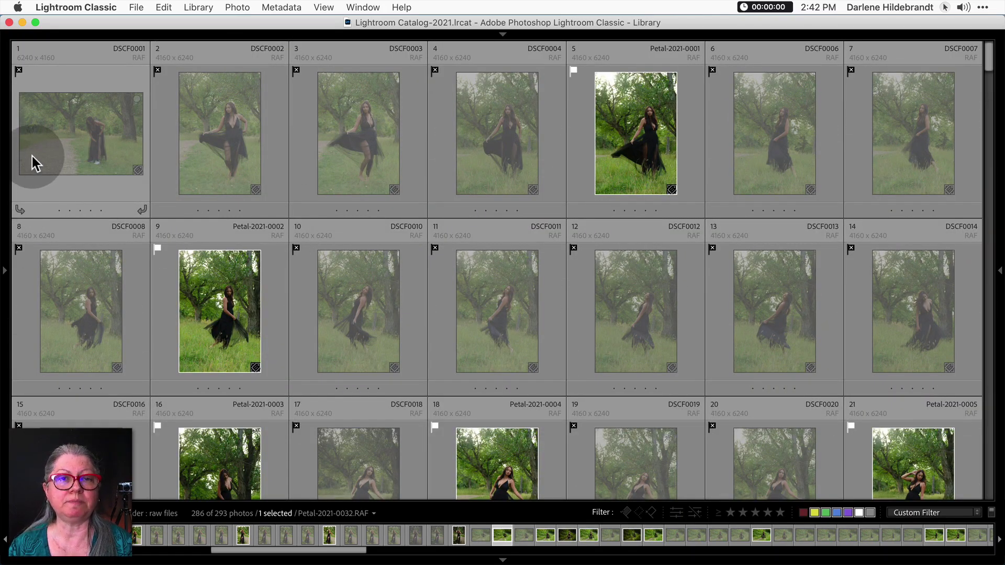
Examine the unfiltered Petal shoot from its first photo, noting how picks, rejects and four-star photos are distributed.
mouse_move(33, 163)
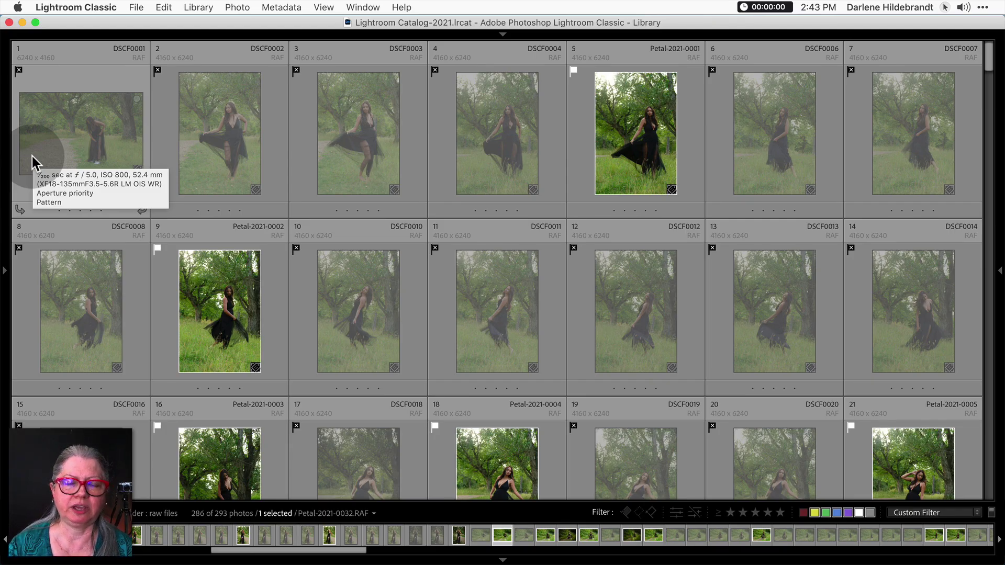
scroll(40, 153, down, 3)
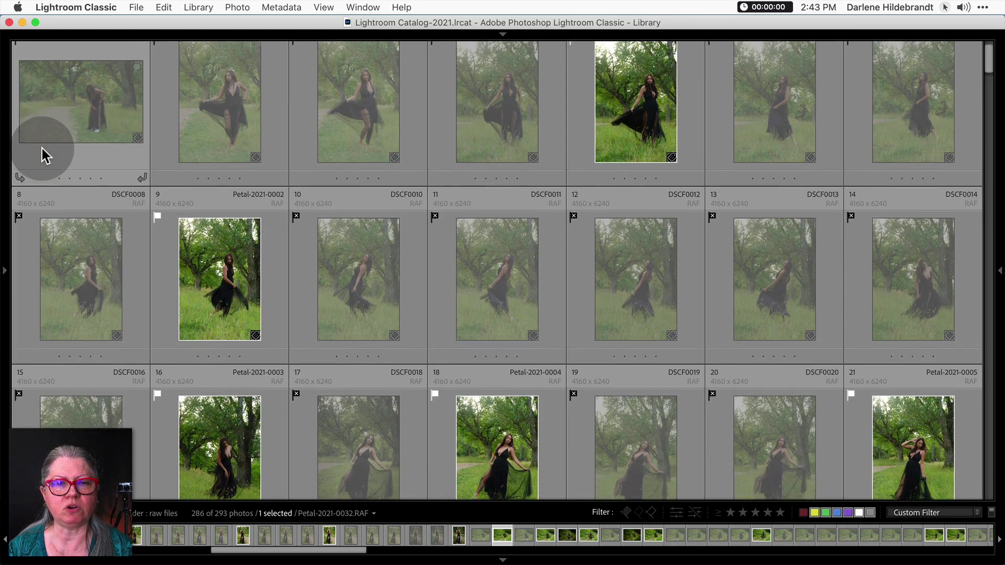
scroll(42, 149, down, 7)
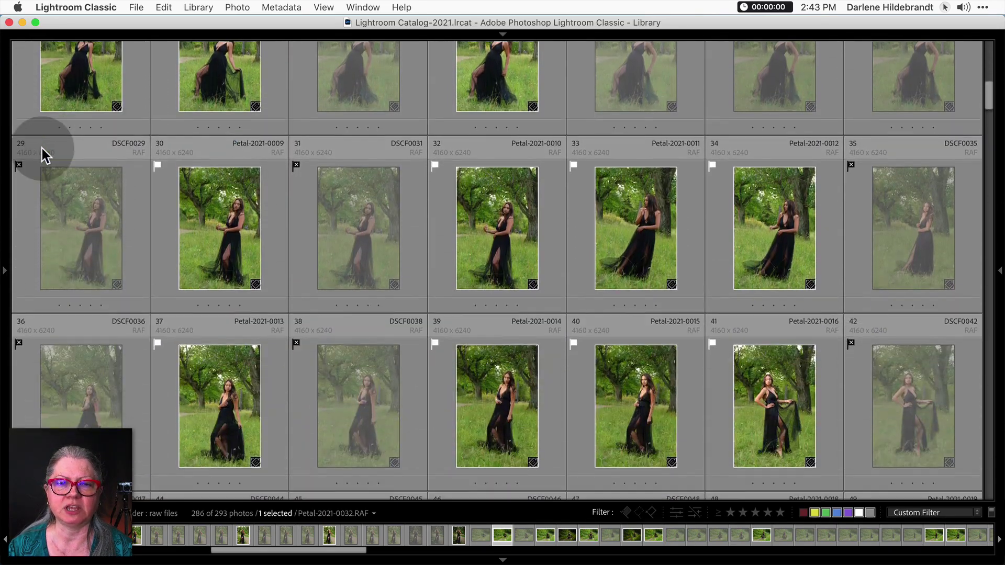
scroll(42, 149, down, 2)
scroll(42, 149, down, 4)
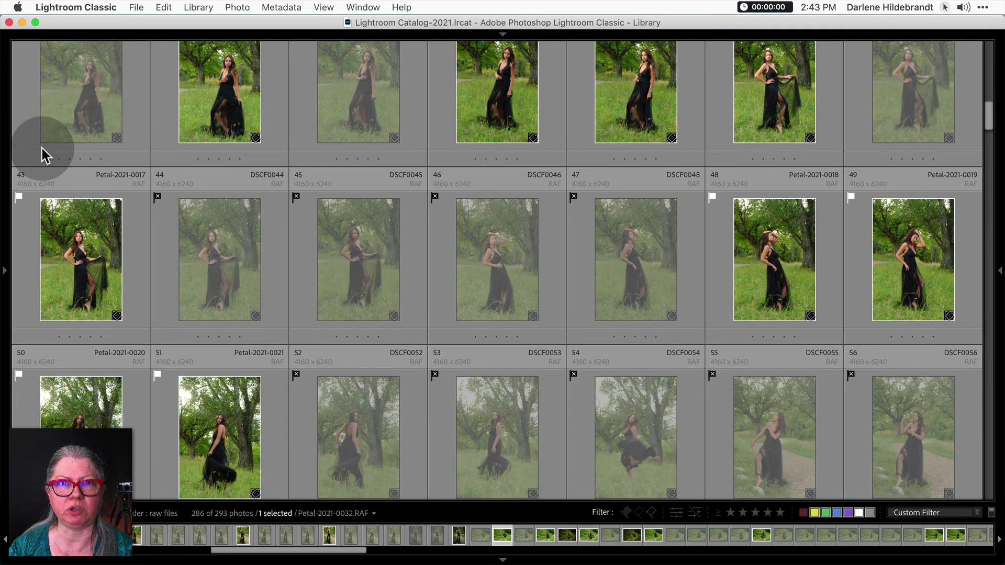
scroll(43, 154, down, 3)
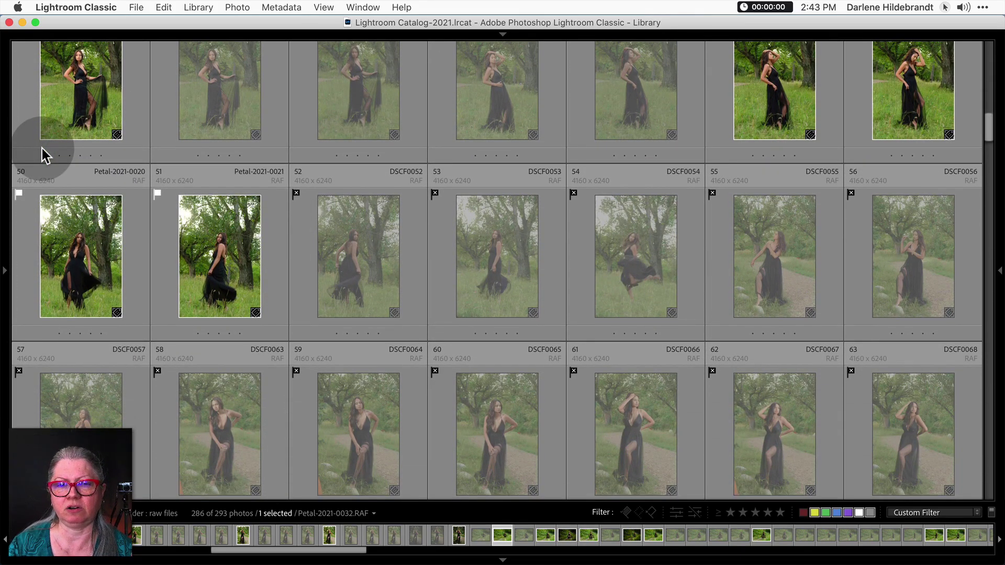
scroll(43, 153, down, 4)
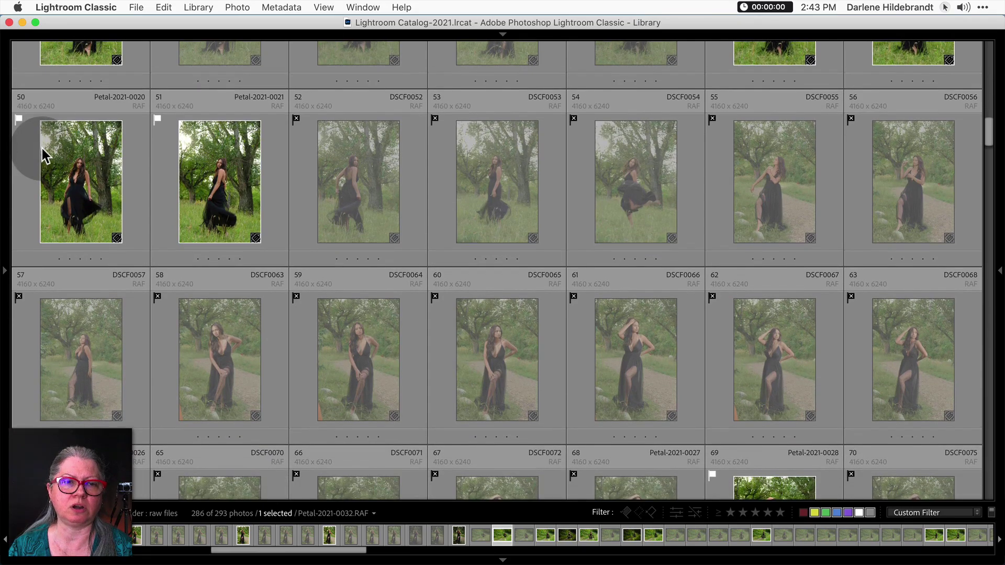
scroll(43, 150, down, 8)
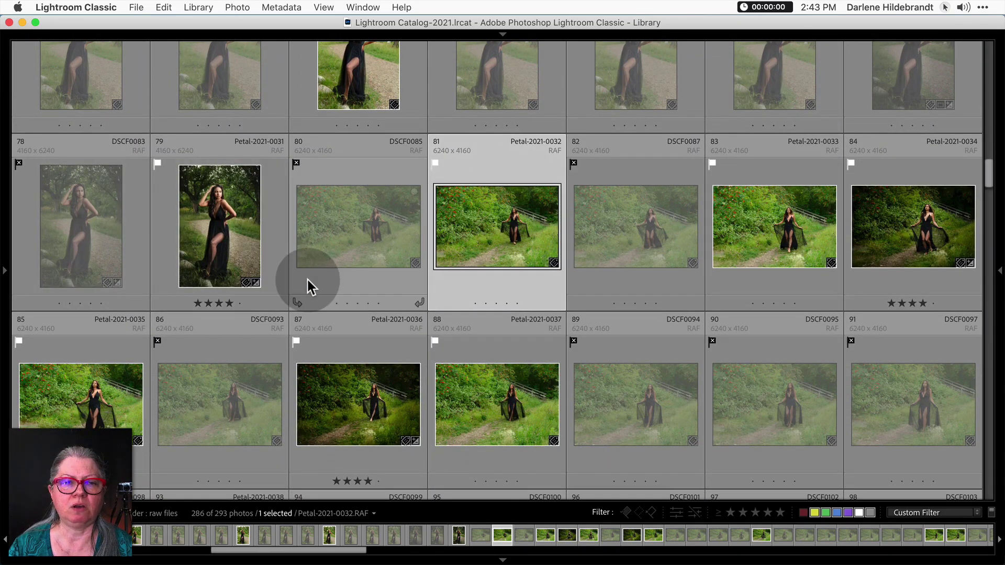
View the photos around Petal-2021-0032 enlarged one by one up to DSCF0093 and return to the thumbnail grid.
click(308, 281)
click(308, 281)
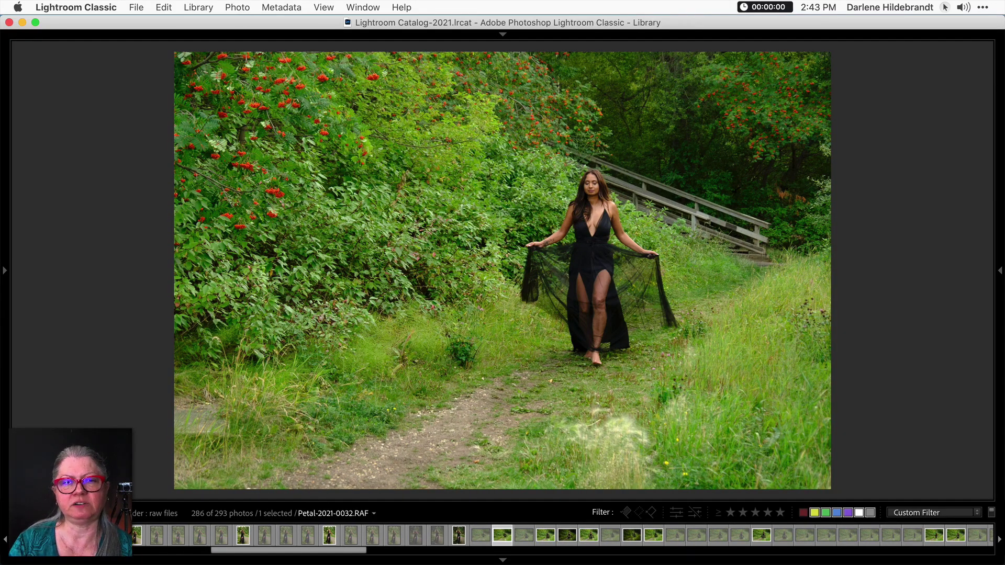
key(Right)
key(Right)
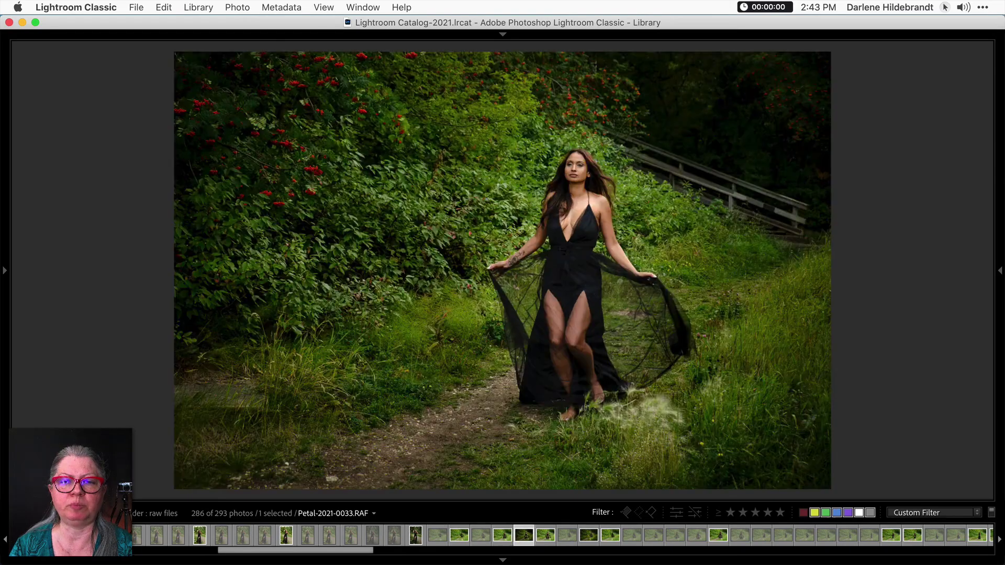
key(Left)
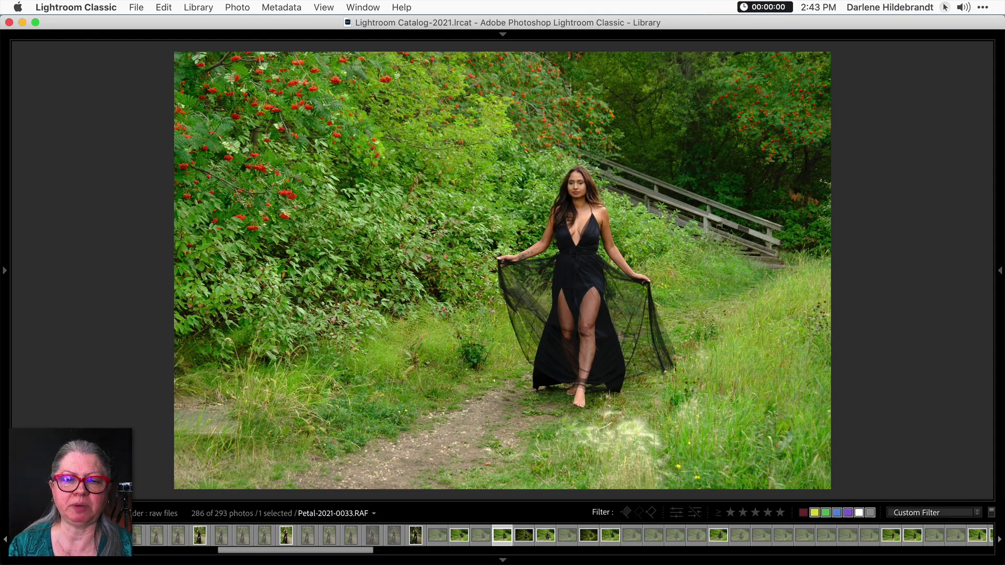
key(Left)
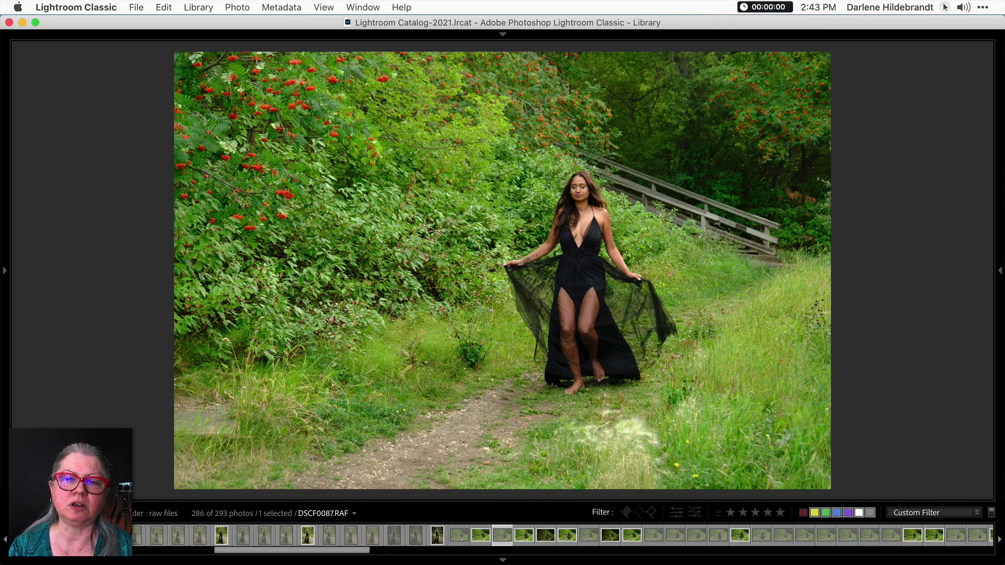
key(Right)
key(Right)
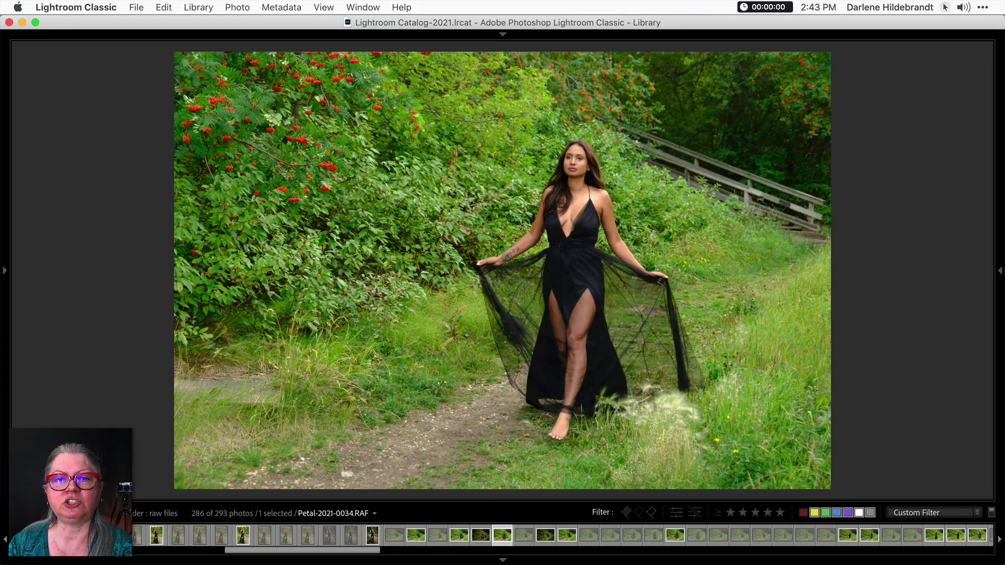
key(Right)
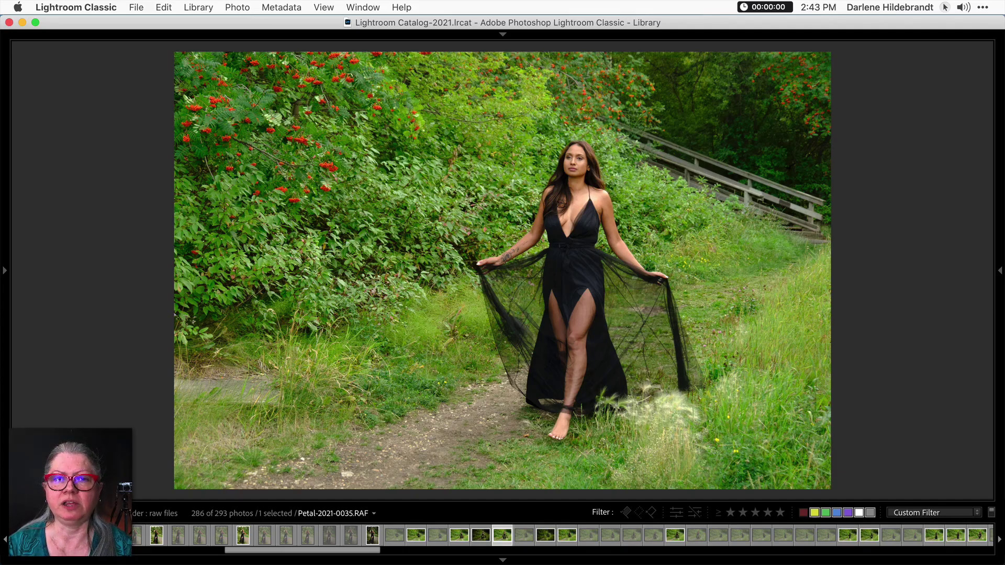
key(Right)
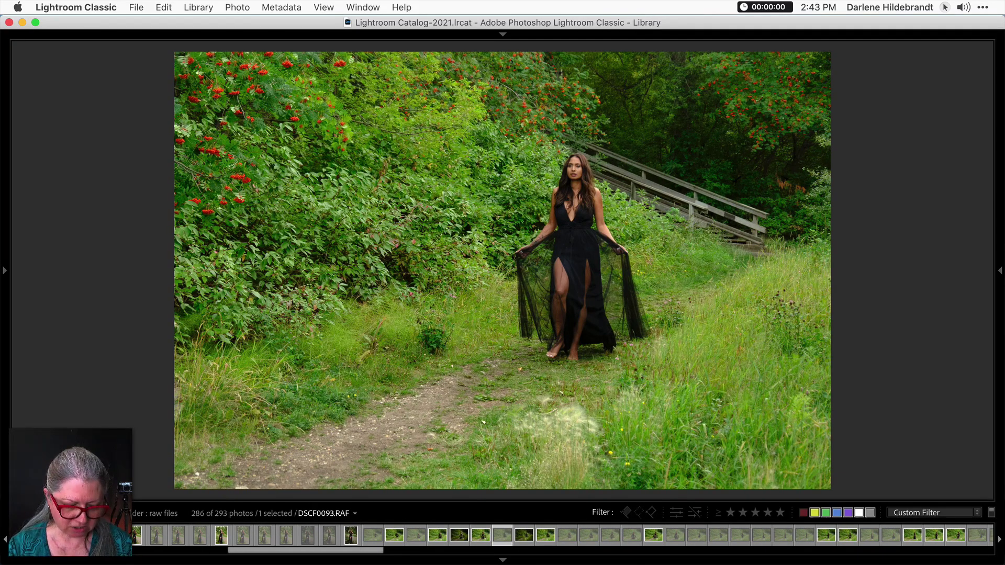
key(g)
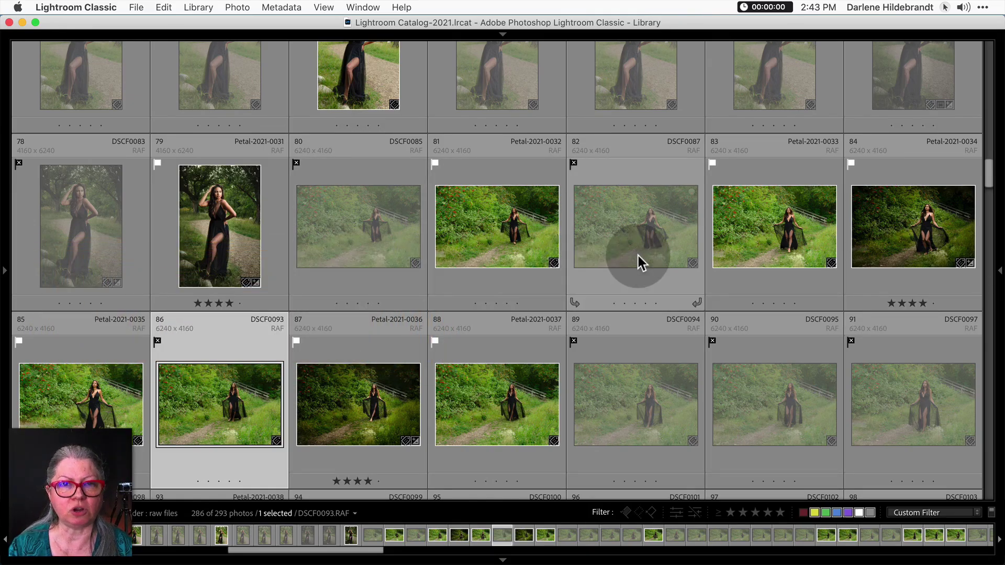
Filter the Petal shoot to flagged photos and look through the picks to the bridge portraits.
click(625, 511)
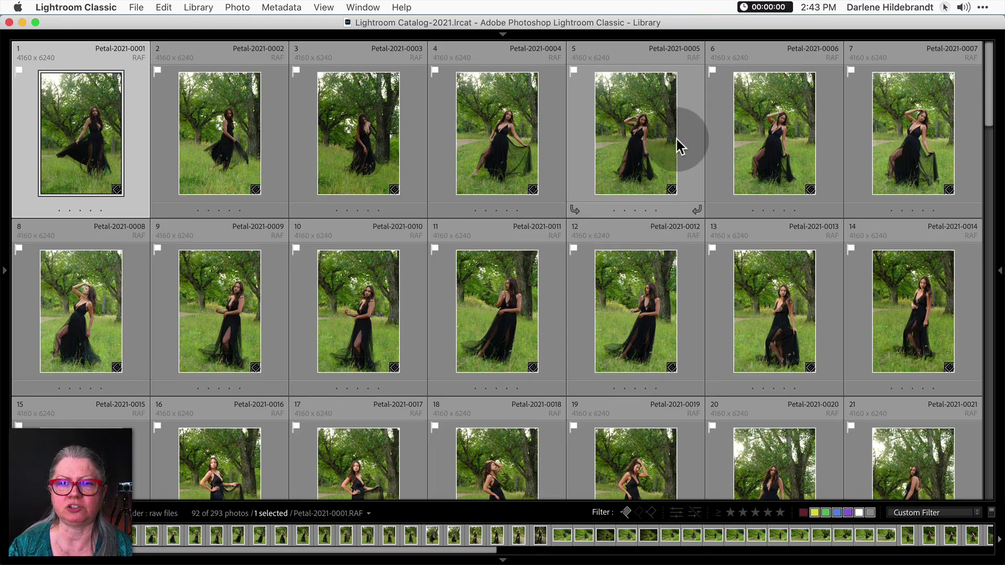
scroll(677, 140, down, 10)
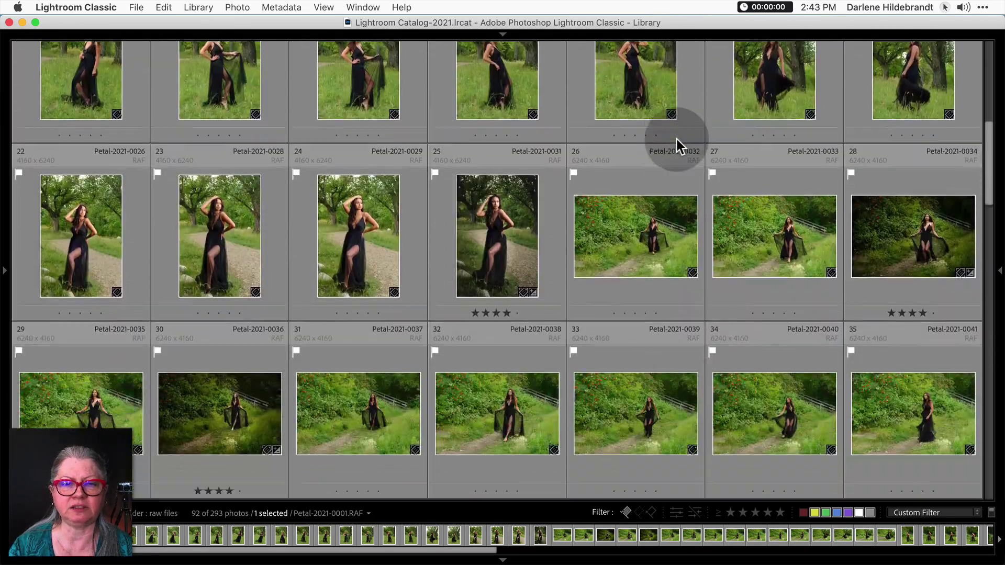
scroll(677, 139, down, 10)
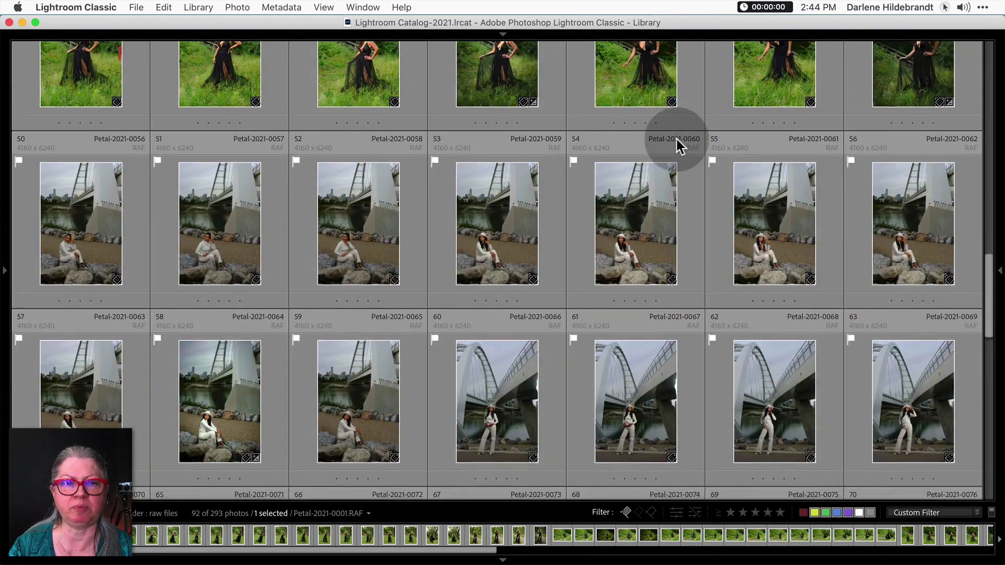
scroll(677, 139, down, 5)
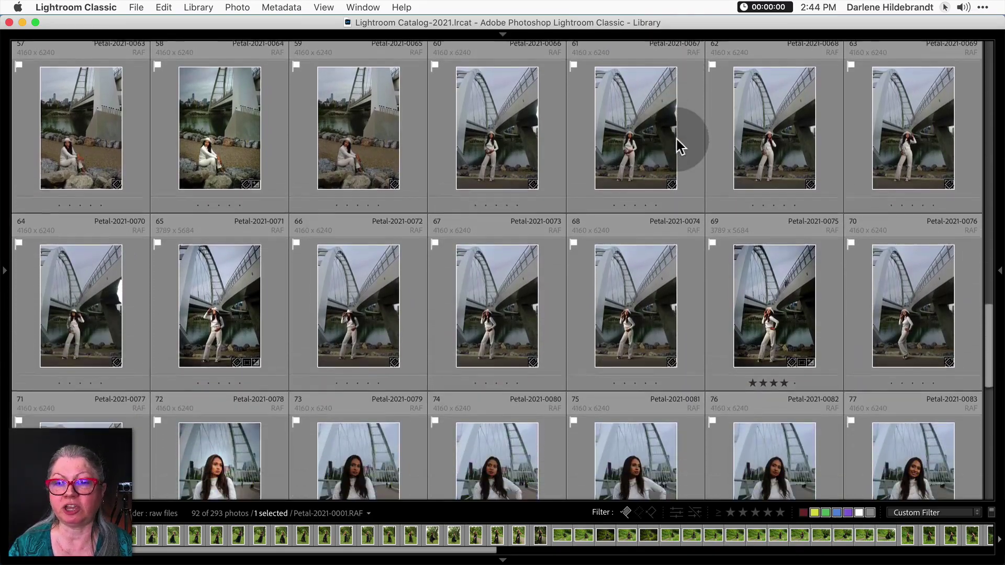
scroll(678, 139, down, 8)
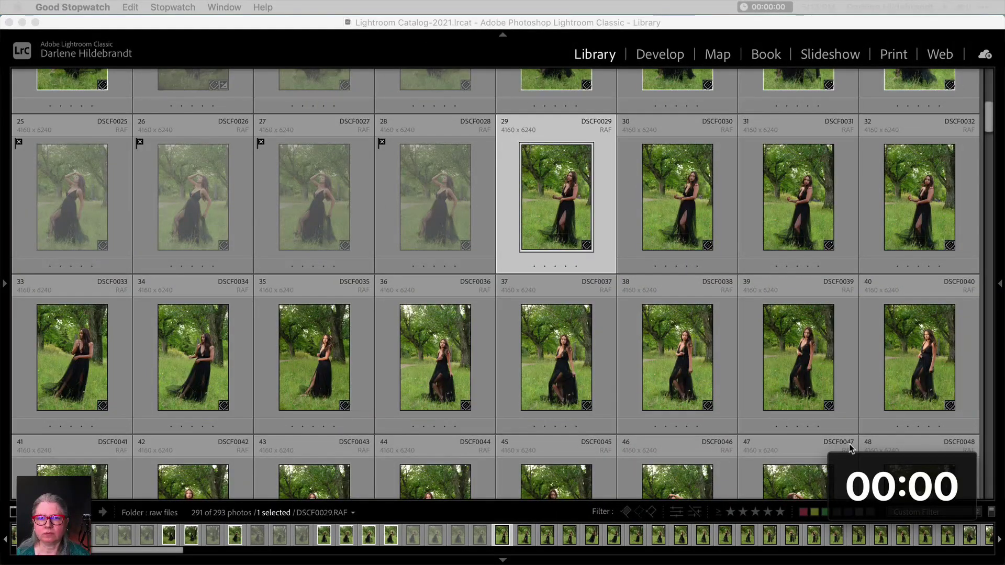
Start the stopwatch and select photos DSCF0029 through DSCF0034 in the thumbnail grid.
click(926, 518)
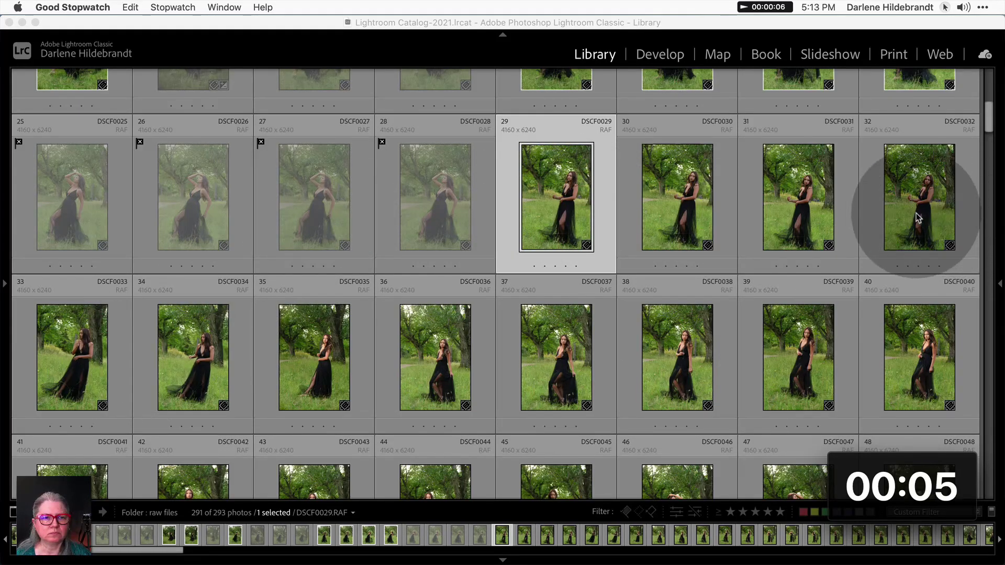
click(197, 360)
shift+click(197, 370)
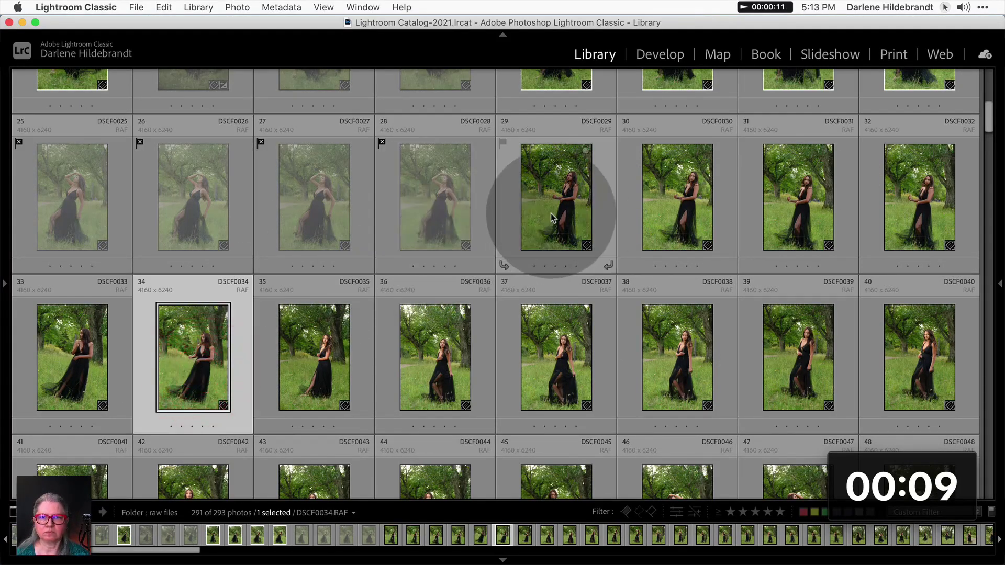
View the six selected photos enlarged one by one and examine similar shots in Compare view.
key(e)
key(Left)
key(Left)
key(Left)
key(Left)
key(Left)
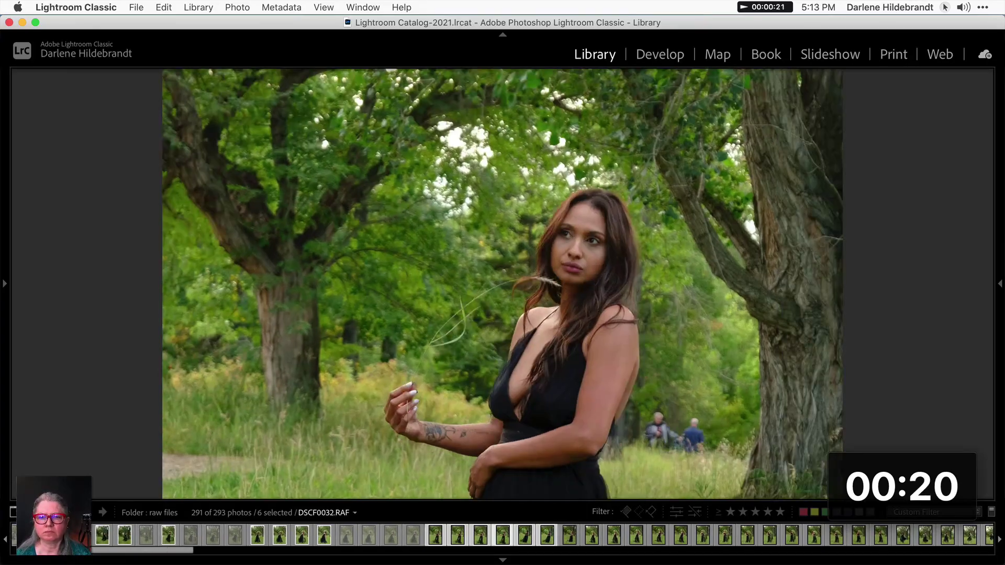
key(c)
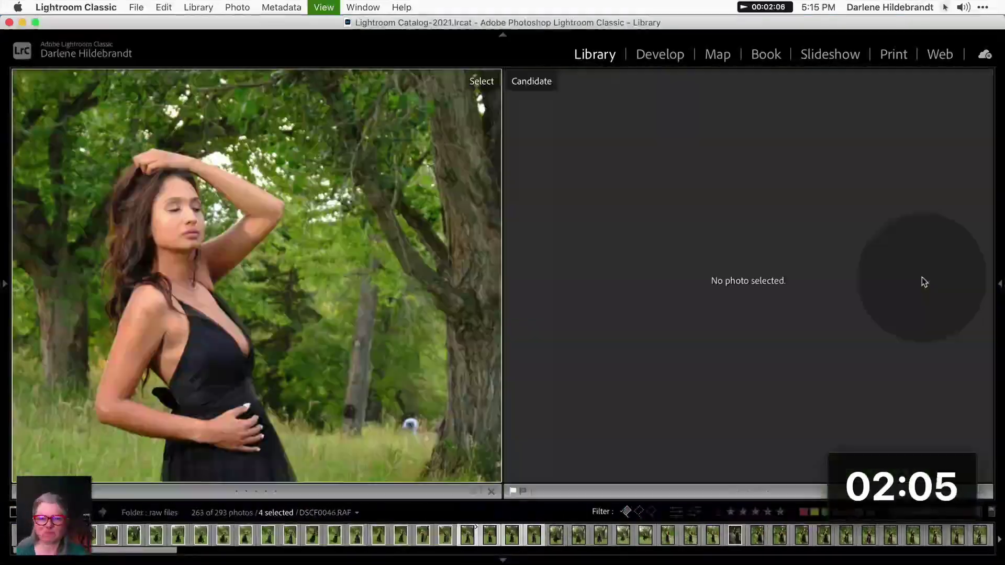
Leave Compare view and step forward through the enlarged photos to DSCF0090 on the garden path.
key(e)
key(Right)
key(Right)
key(Right)
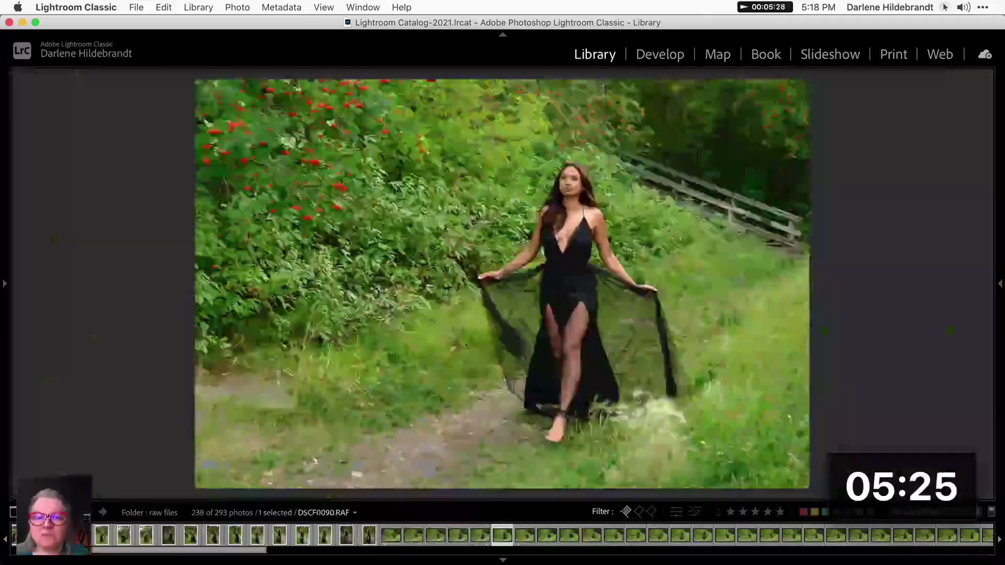
Check DSCF0090 up close, flag it as a pick and inspect the next photo's zoom.
click(624, 197)
key(p)
key(Right)
key(z)
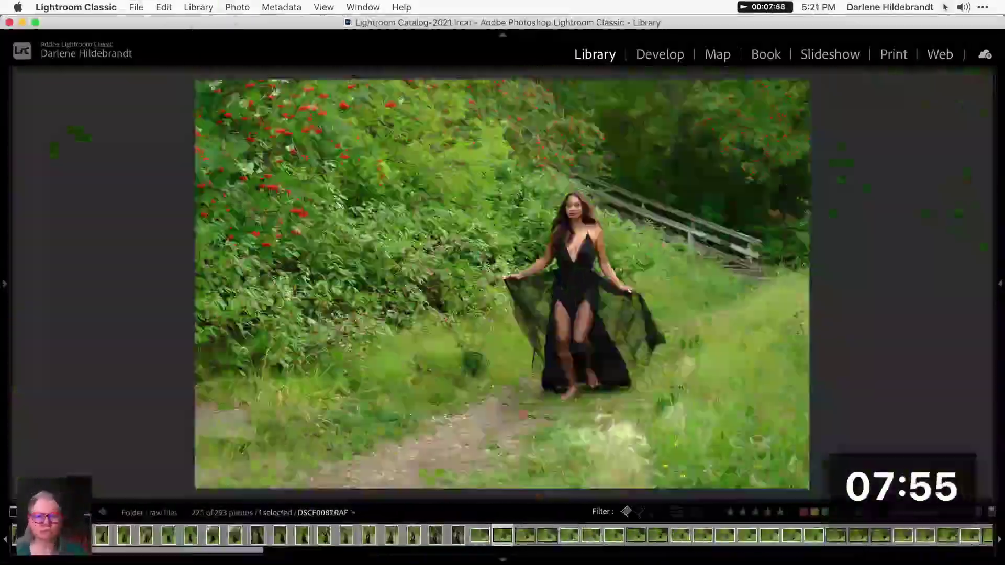
Flag the next good path photo as a pick and compare DSCF0143 up close with a similar pose.
key(Right)
key(p)
key(Right)
key(c)
click(330, 256)
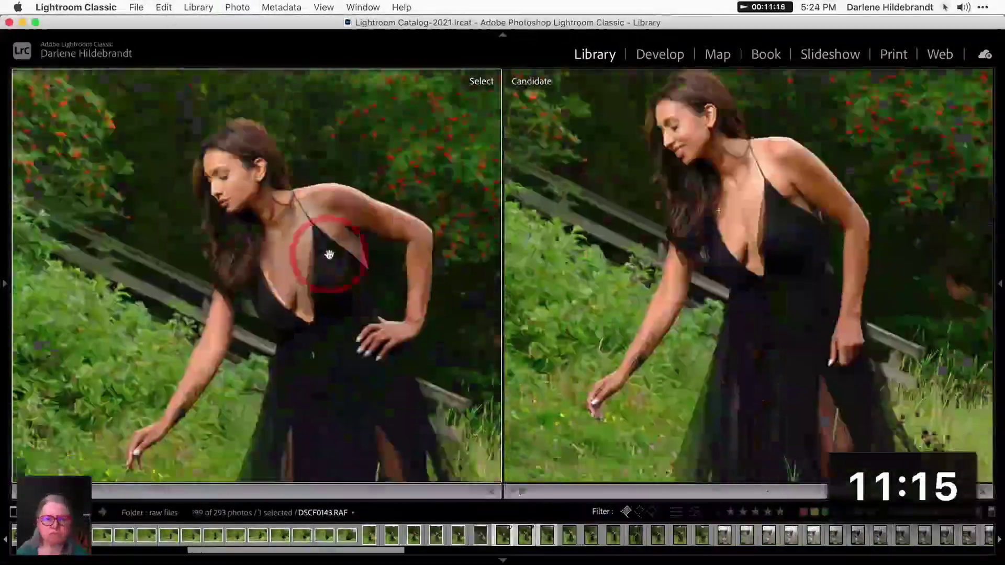
Reject the Compare candidate beside DSCF0143 and continue through the enlarged photos to DSCF0186.
click(524, 493)
key(e)
key(Right)
key(Right)
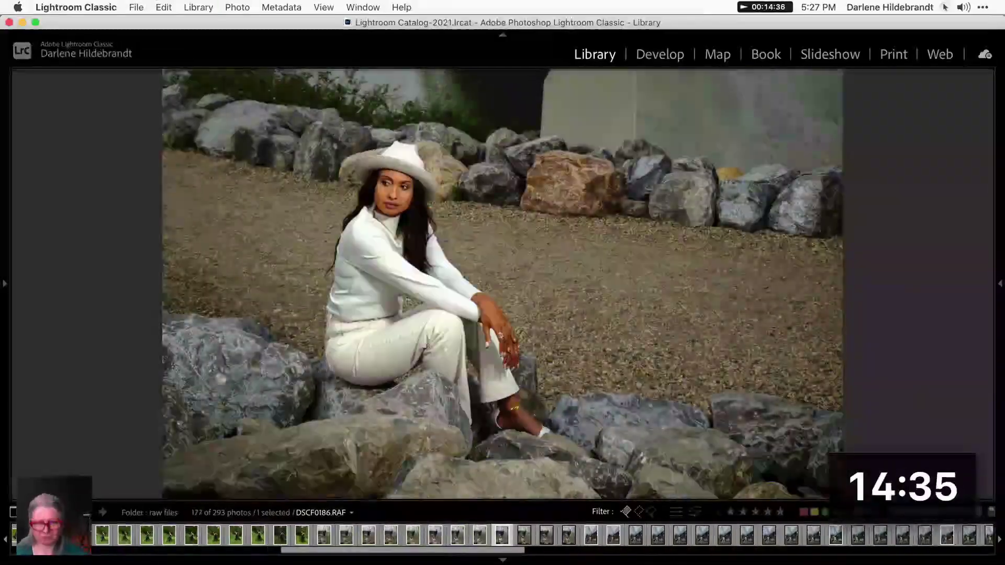
Flag another photo after DSCF0186 as a pick and compare DSCF0225 with the darker similar bridge portrait.
key(Right)
key(p)
key(Right)
key(c)
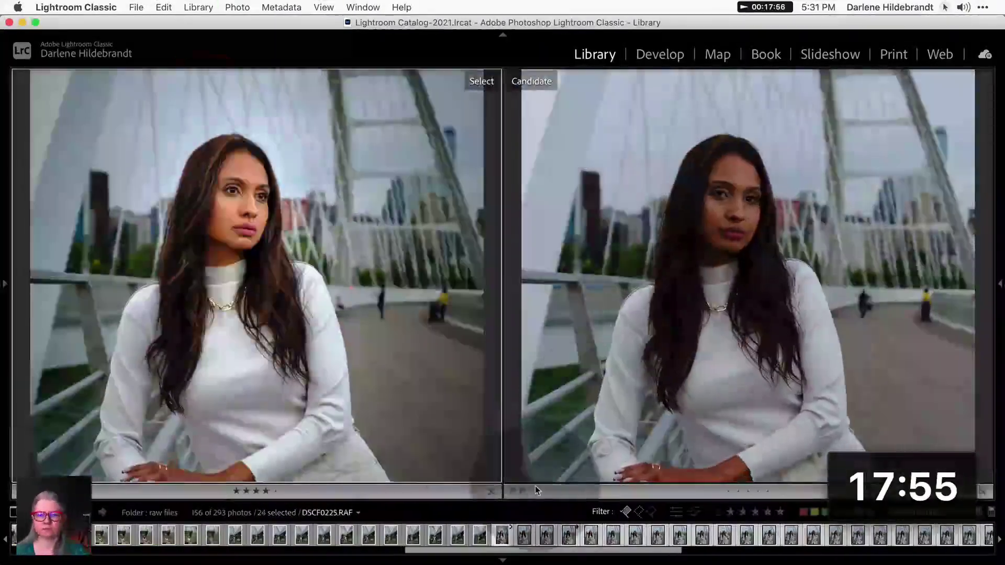
Select four similar photos in the thumbnail grid and view them enlarged one after another.
key(e)
key(g)
super+click(314, 255)
super+click(435, 255)
super+click(556, 255)
super+click(904, 270)
key(e)
key(Right)
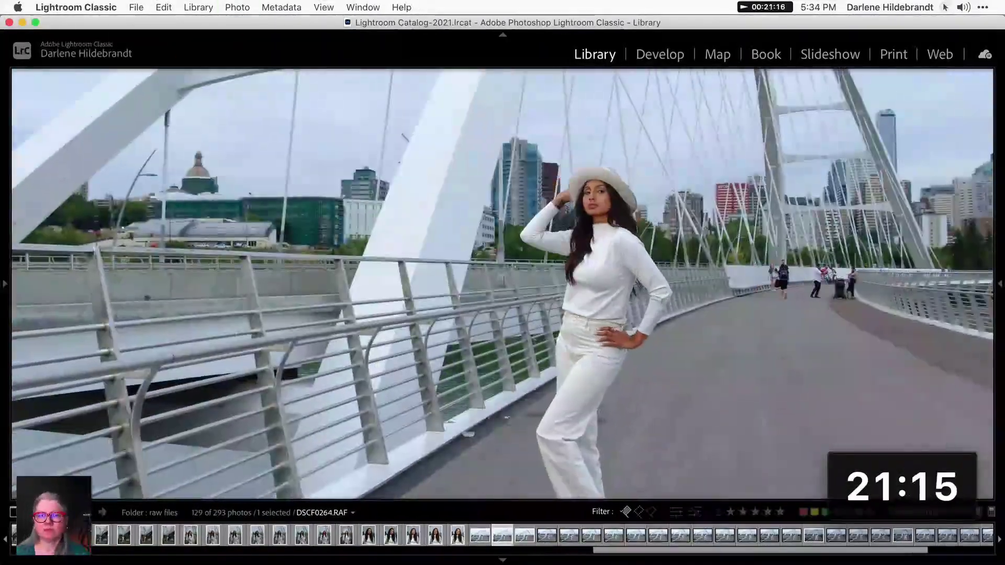
Reject the weaker bridge photo after DSCF0264 and flag DSCF0296 as a pick.
key(Right)
key(x)
key(Right)
key(p)
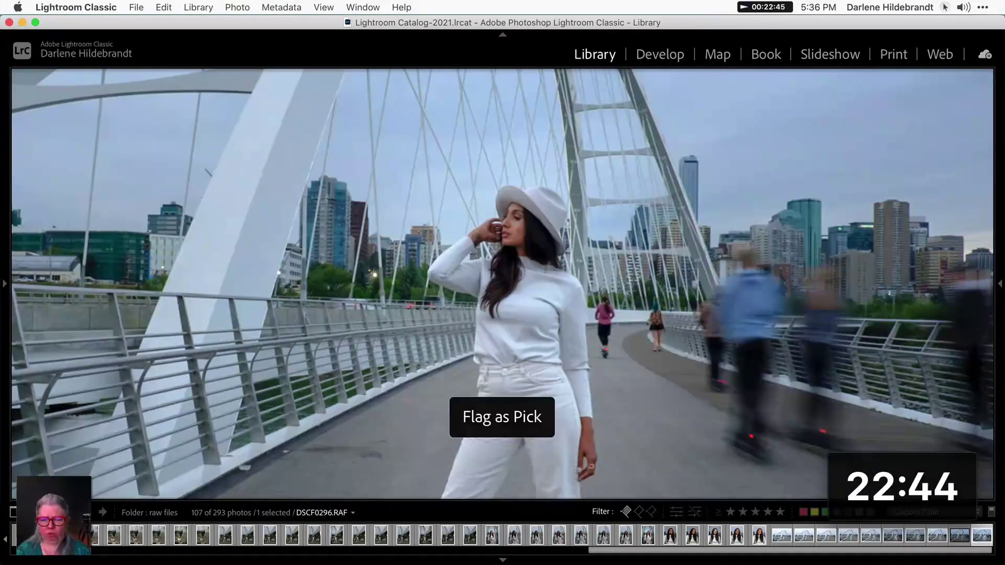
Finish the timed cull by rejecting one more photo, returning to the thumbnail grid and stopping the stopwatch.
key(x)
key(g)
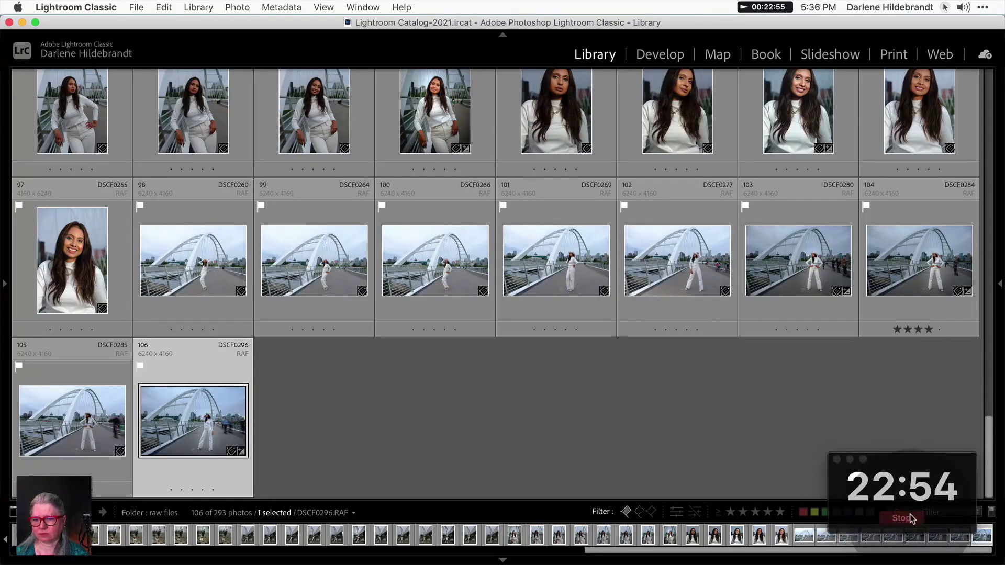
click(830, 458)
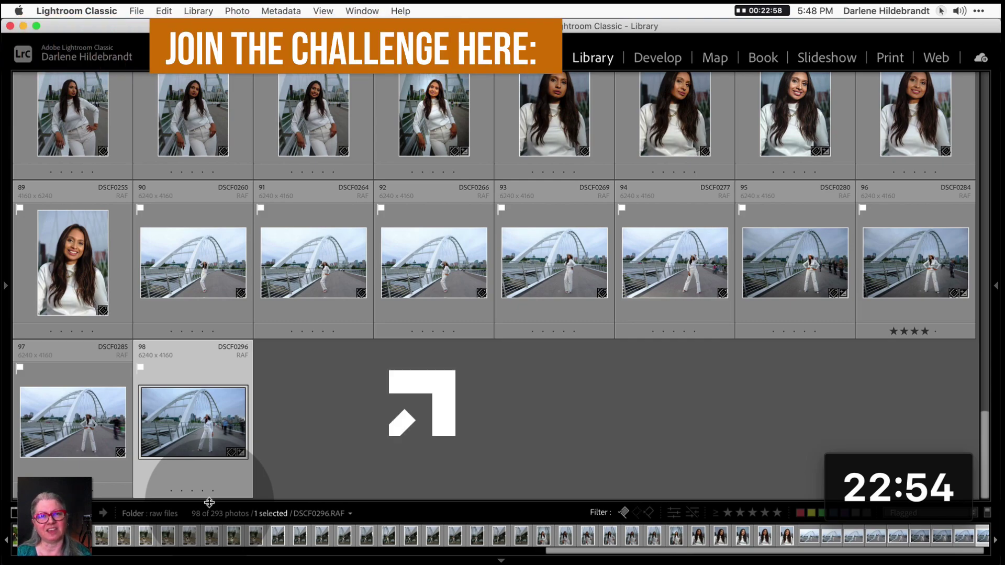
Reveal the folder list beside the grid and turn off the flagged-photo filter.
key(F7)
click(568, 390)
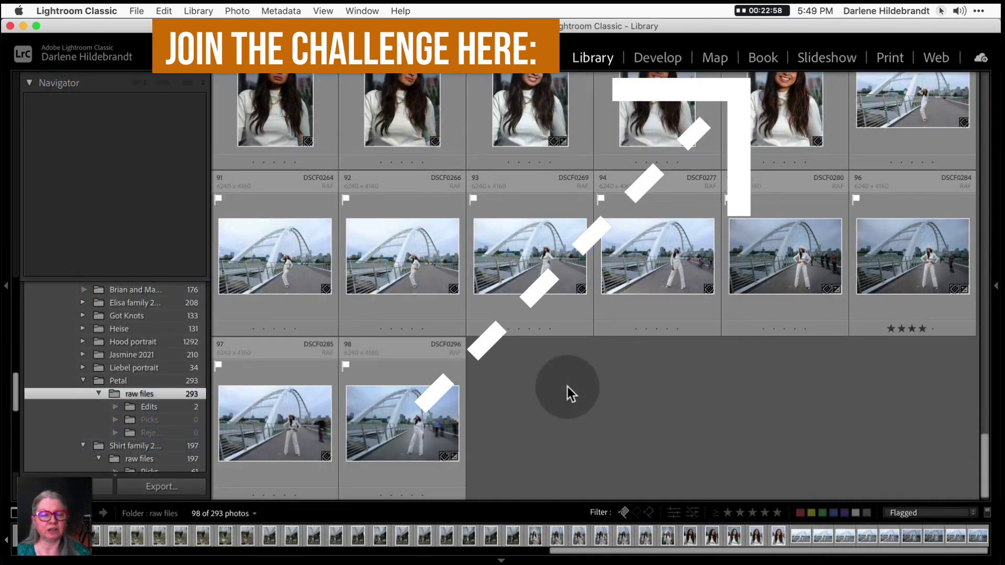
click(624, 517)
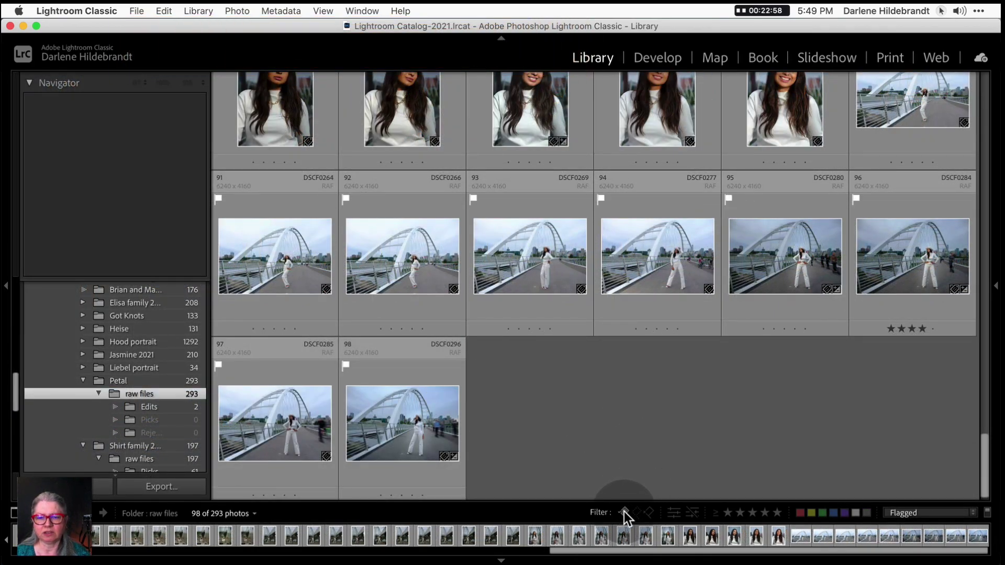
click(624, 512)
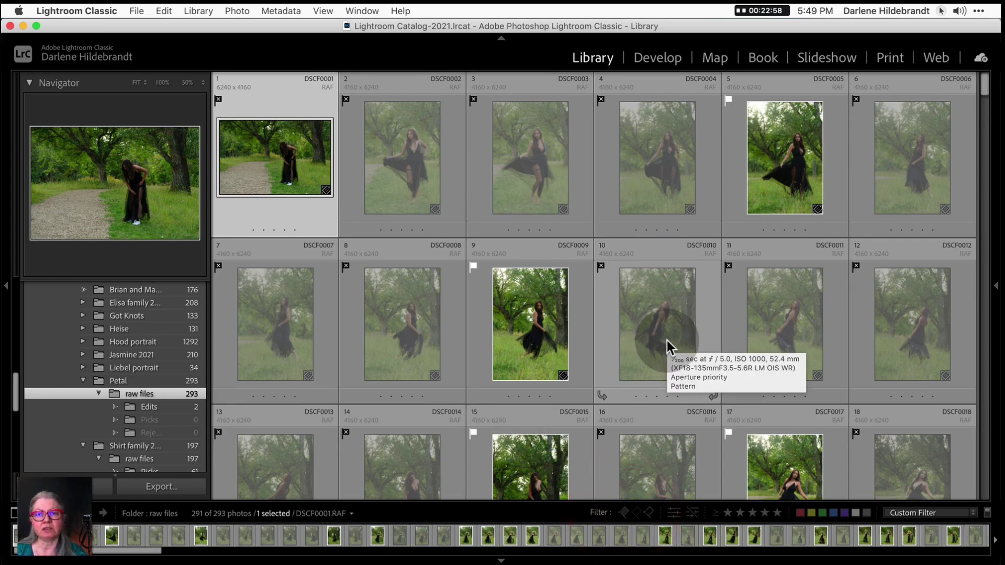
Check the shoot with only unflagged photos shown, and with only rejected photos shown.
click(635, 512)
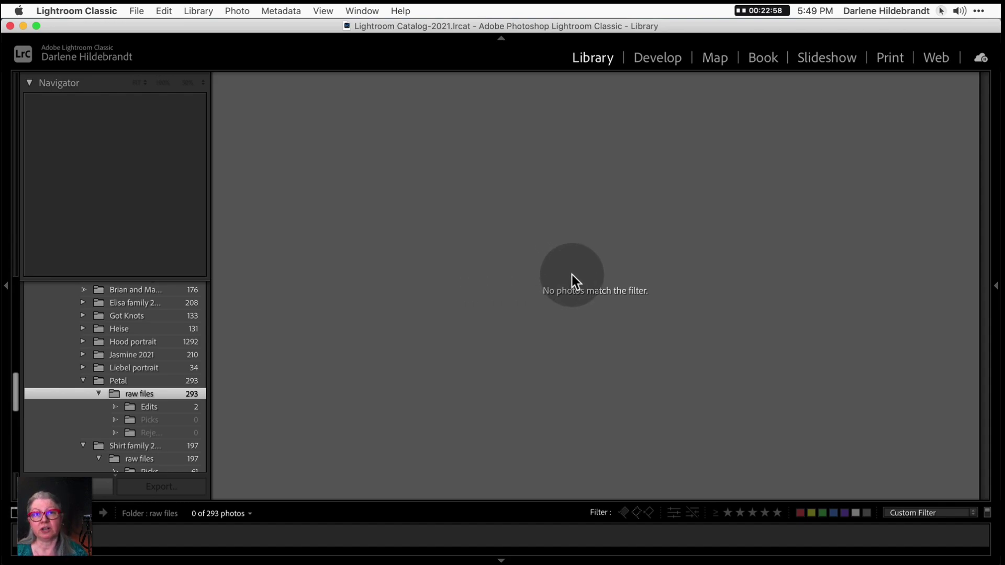
click(640, 514)
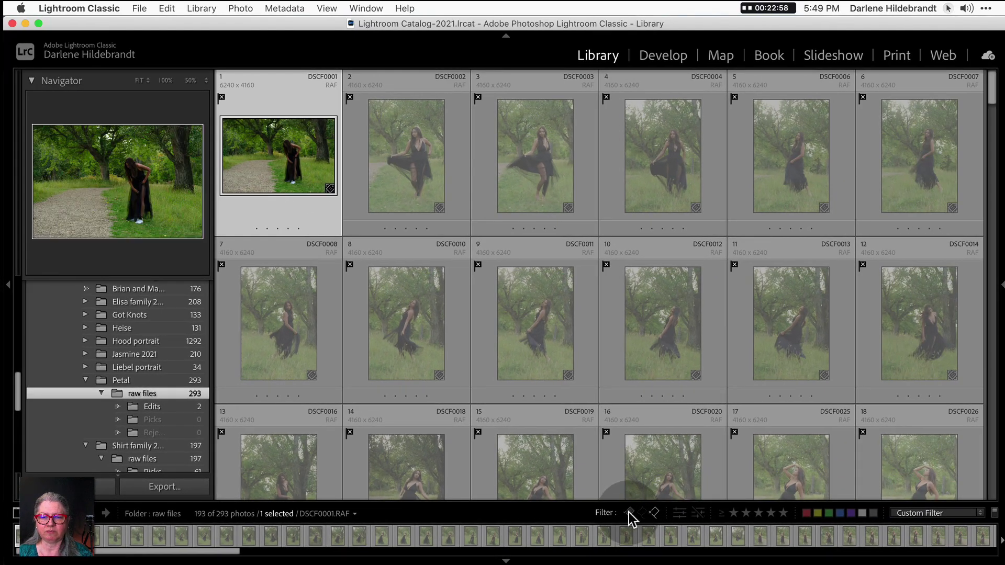
Filter the shoot to flagged picks, select all of them and move them into the Picks folder.
click(630, 514)
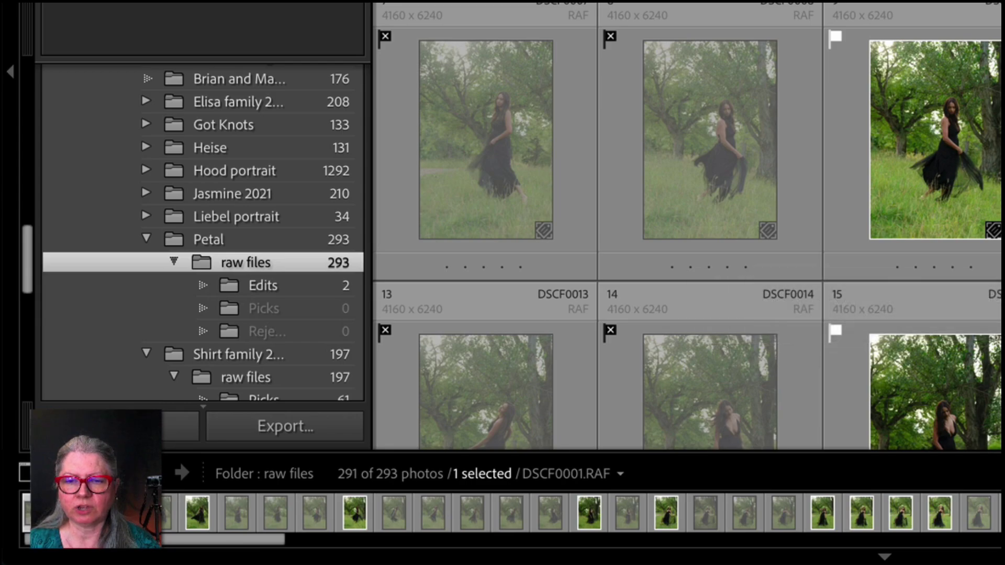
click(1001, 474)
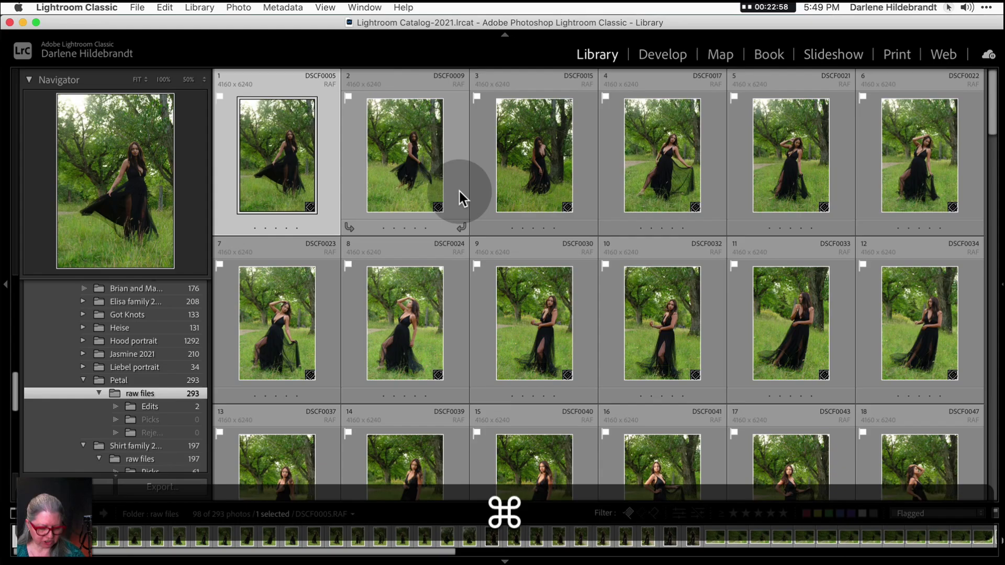
key(super+a)
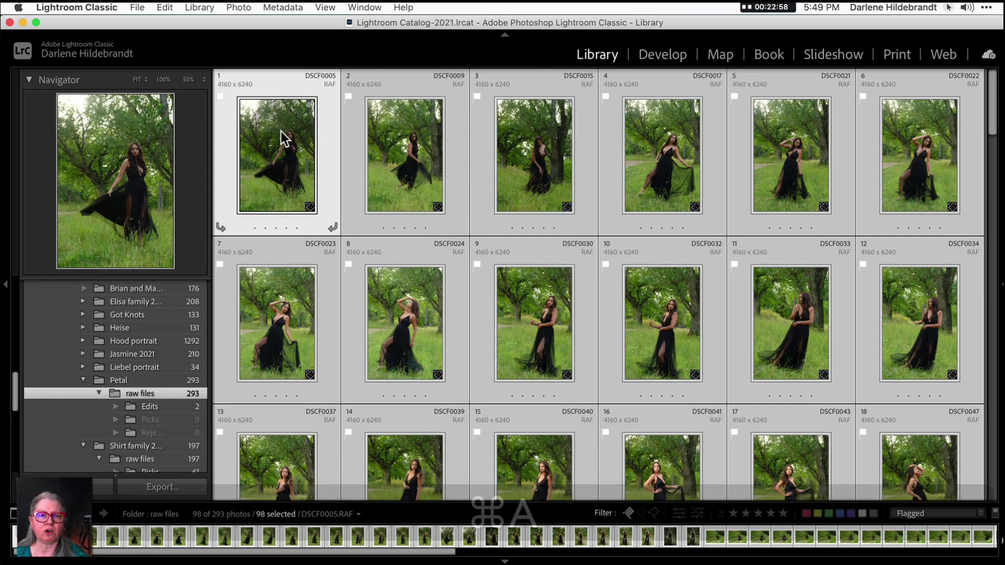
drag(279, 164, 161, 415)
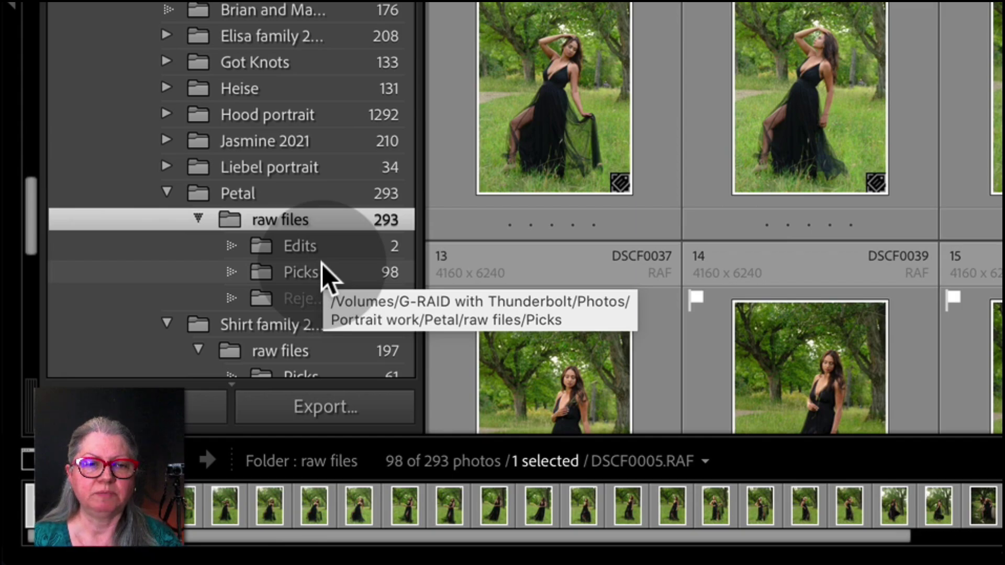
Replace the flagged-picks filter with a rejected-photos filter and select every rejected photo in the shoot.
click(626, 514)
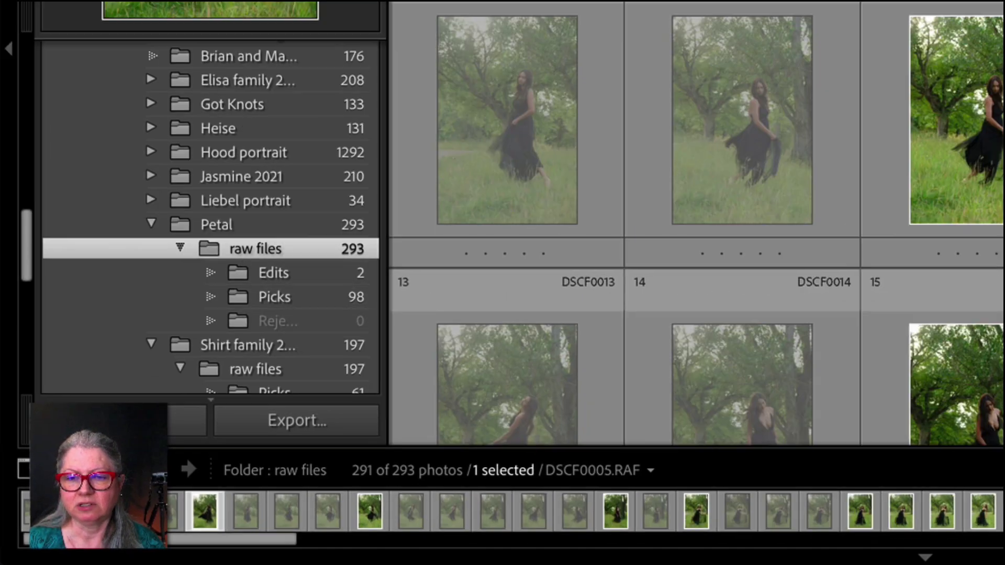
click(652, 513)
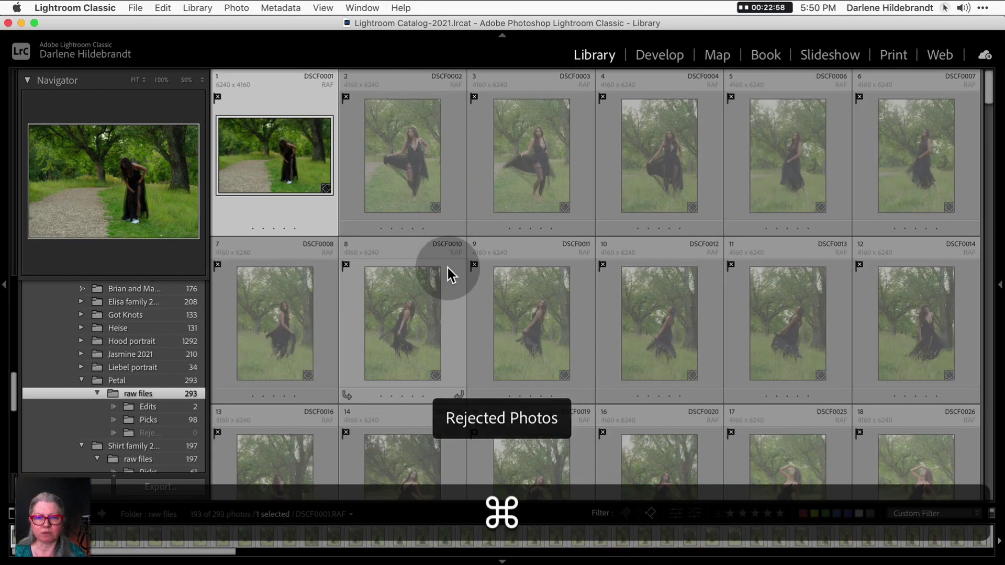
key(super+a)
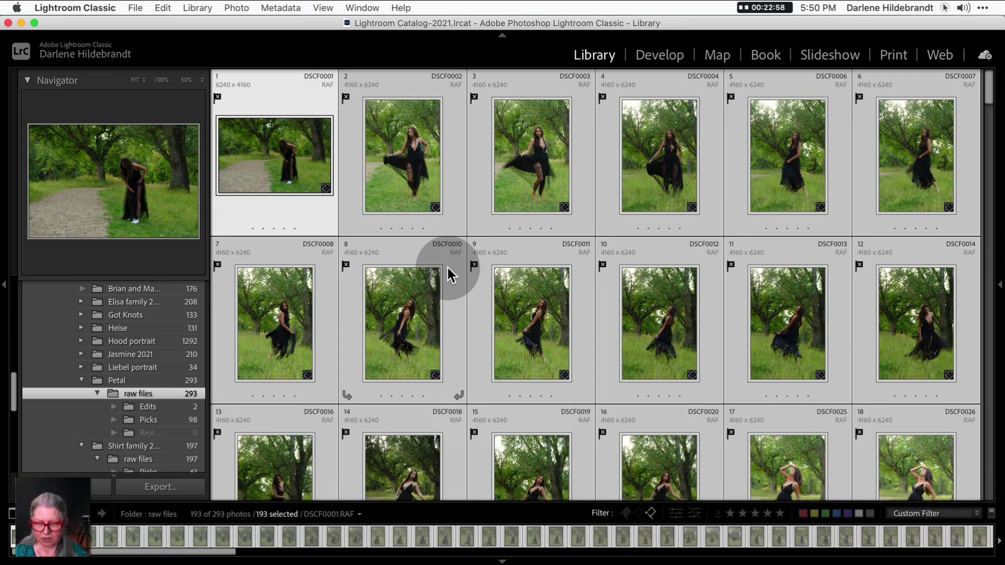
Bring up the removal options for the selected rejects, cancel them, and move the photos into the Rejects folder instead.
key(BackSpace)
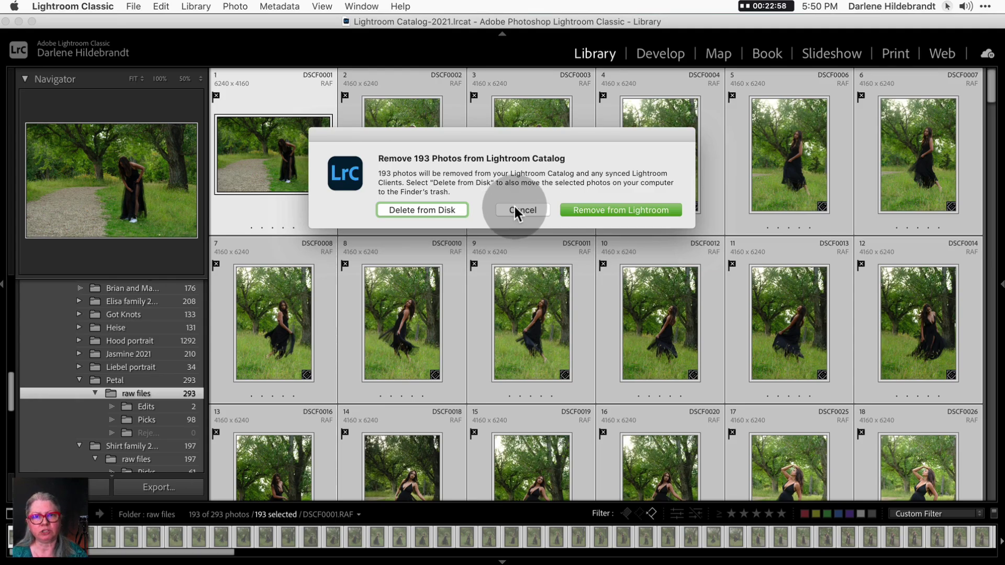
click(516, 211)
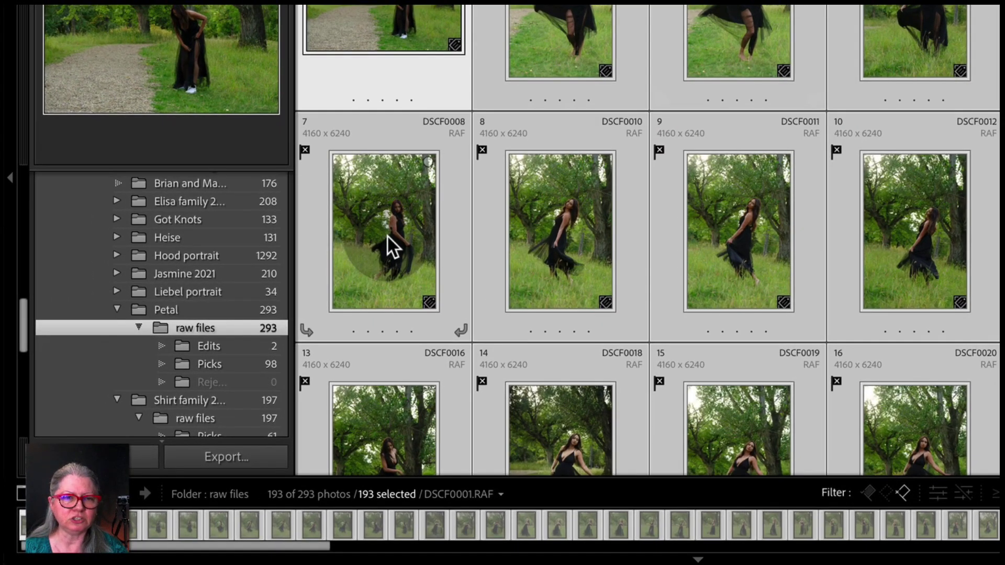
drag(277, 329, 172, 433)
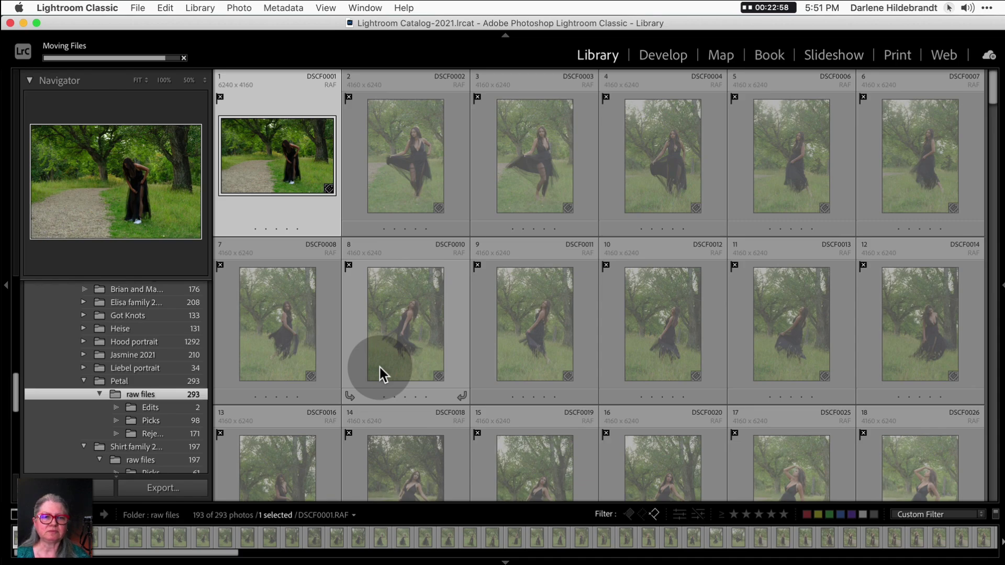
Rename all photos in the Picks folder using the "custom name - sequence 0001" template with the custom text Petal-2021.
click(151, 420)
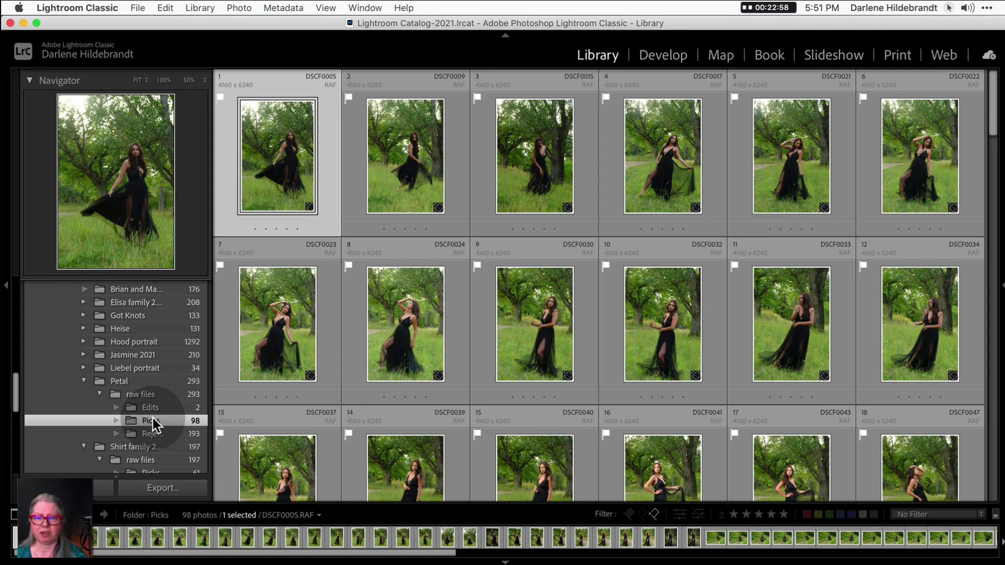
key(super+a)
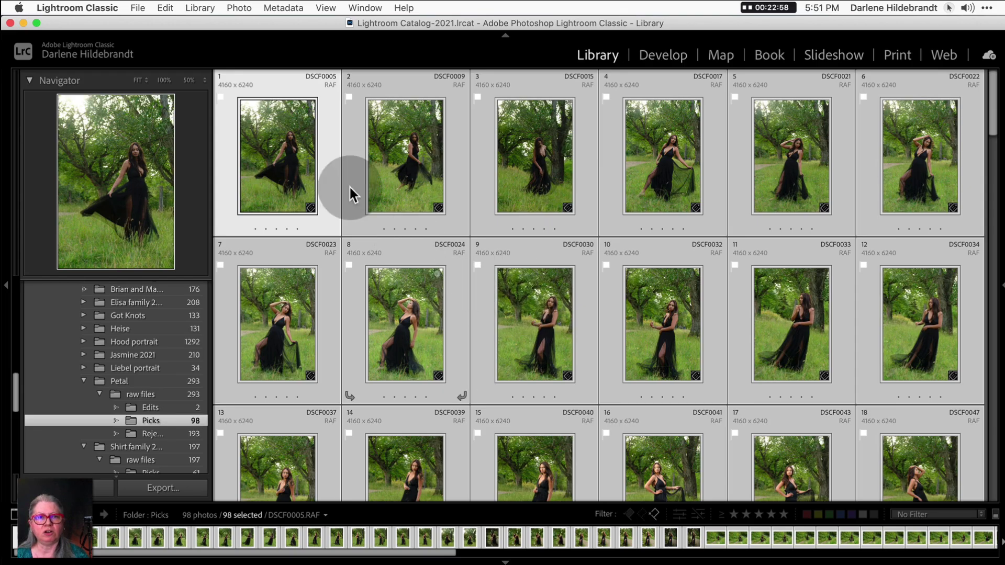
click(234, 8)
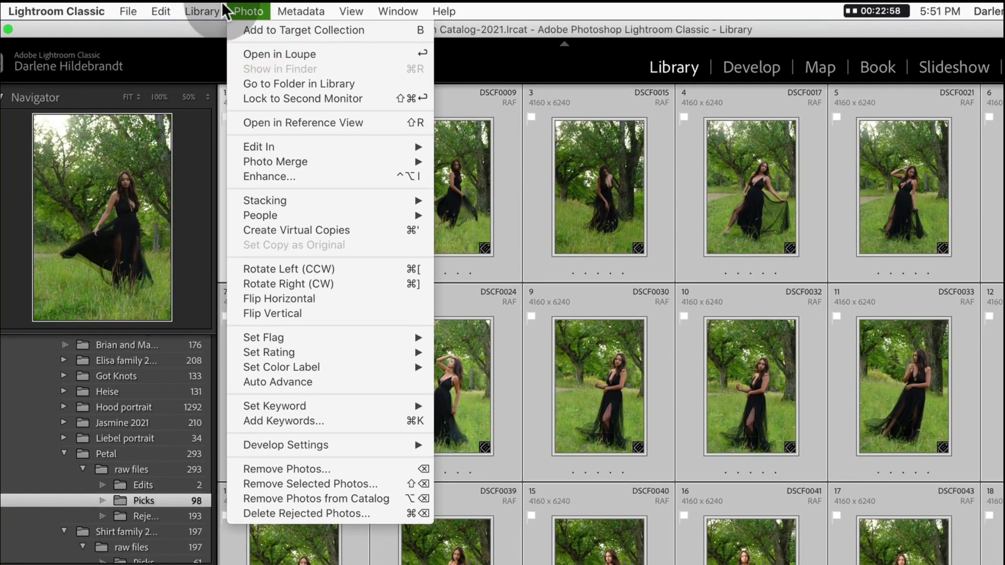
mouse_move(208, 7)
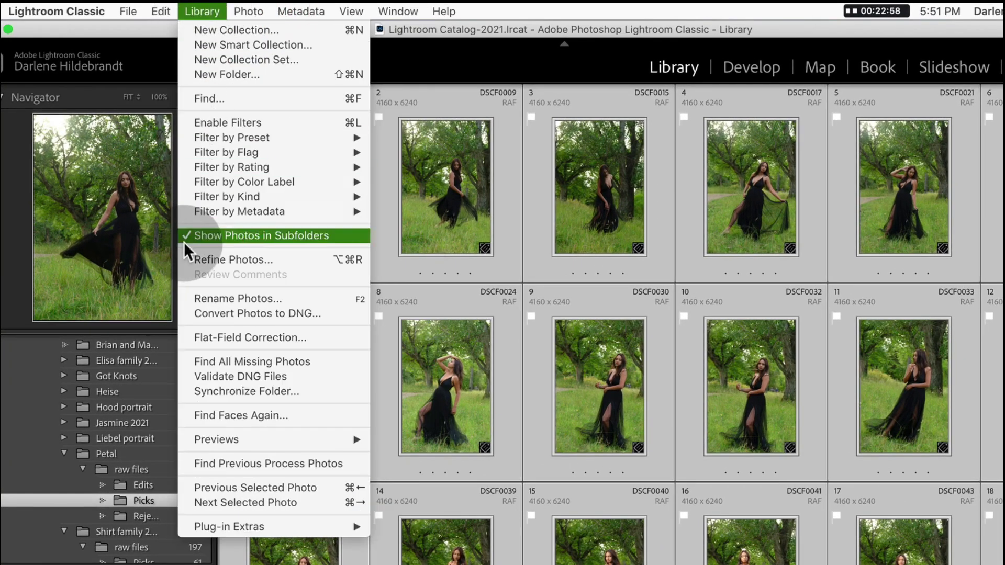
click(197, 298)
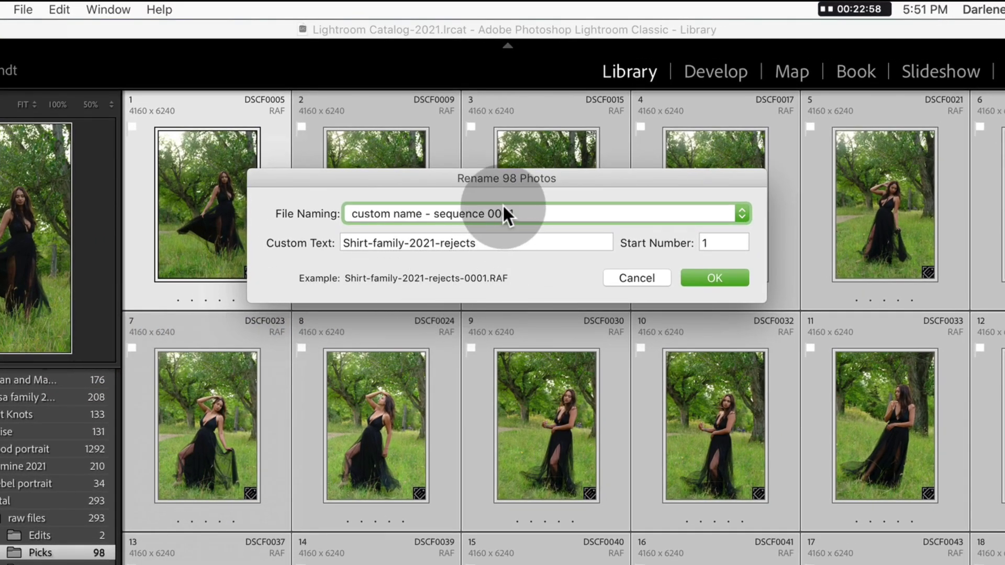
click(562, 195)
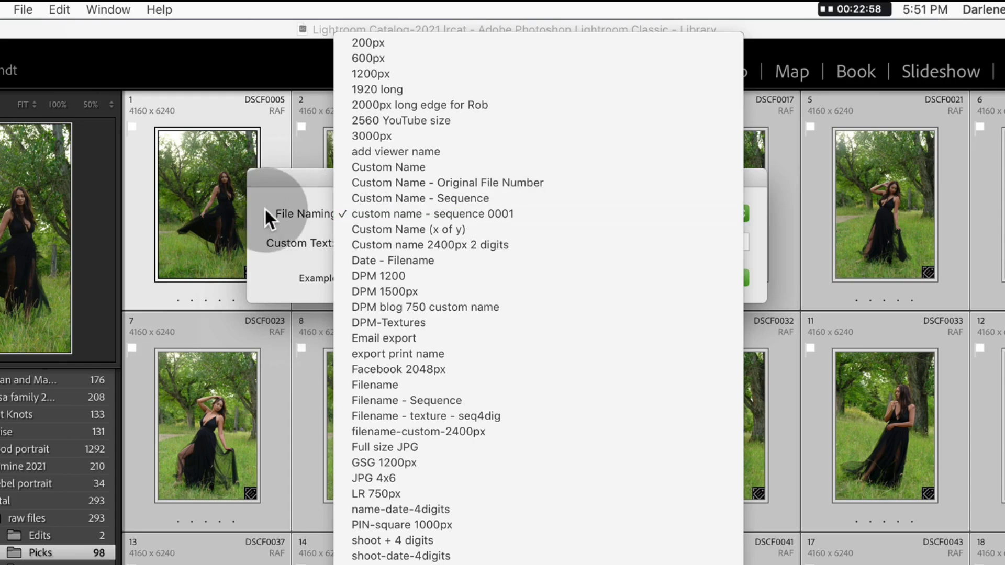
click(387, 213)
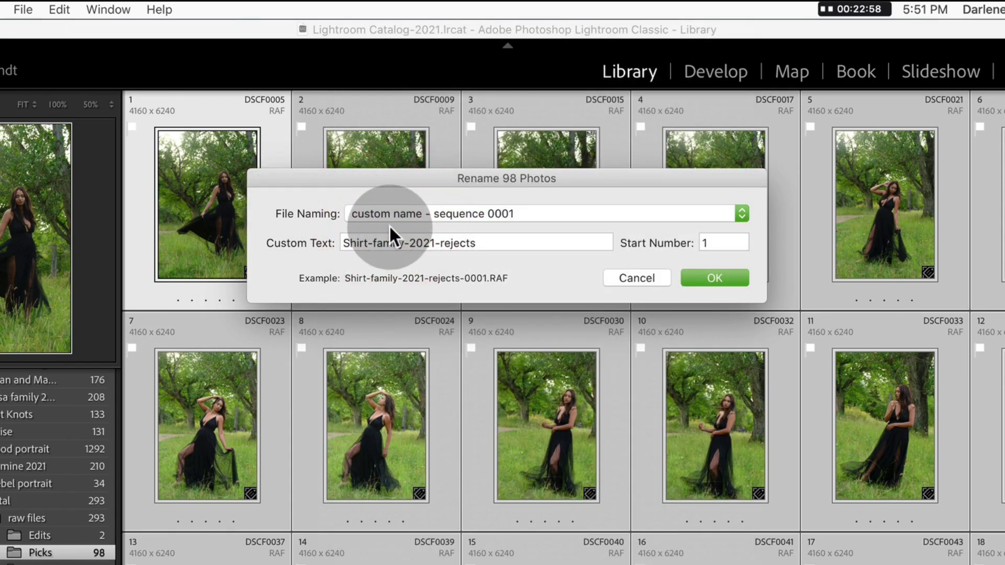
click(391, 241)
text(Pe)
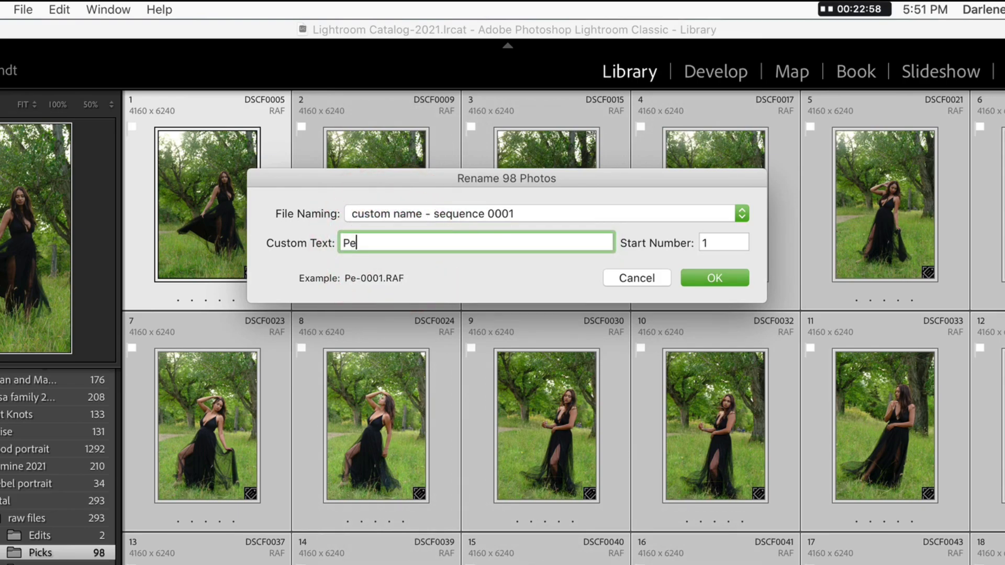
text(tal)
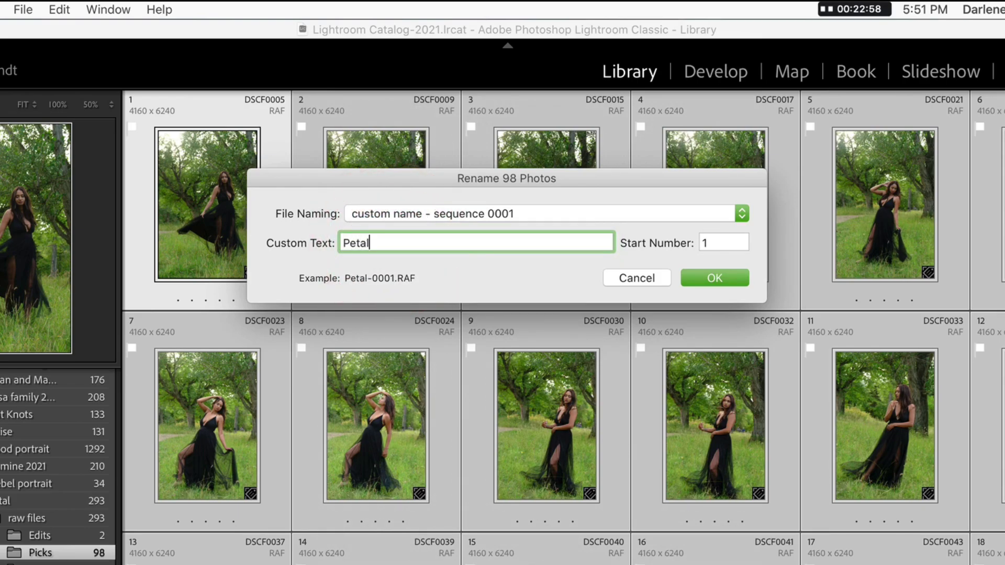
text(-2021)
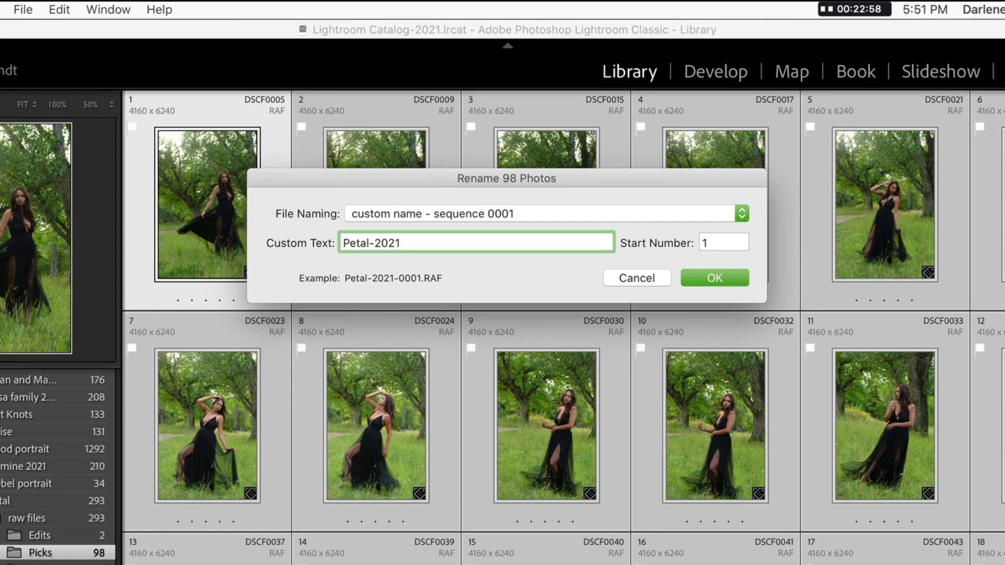
click(707, 275)
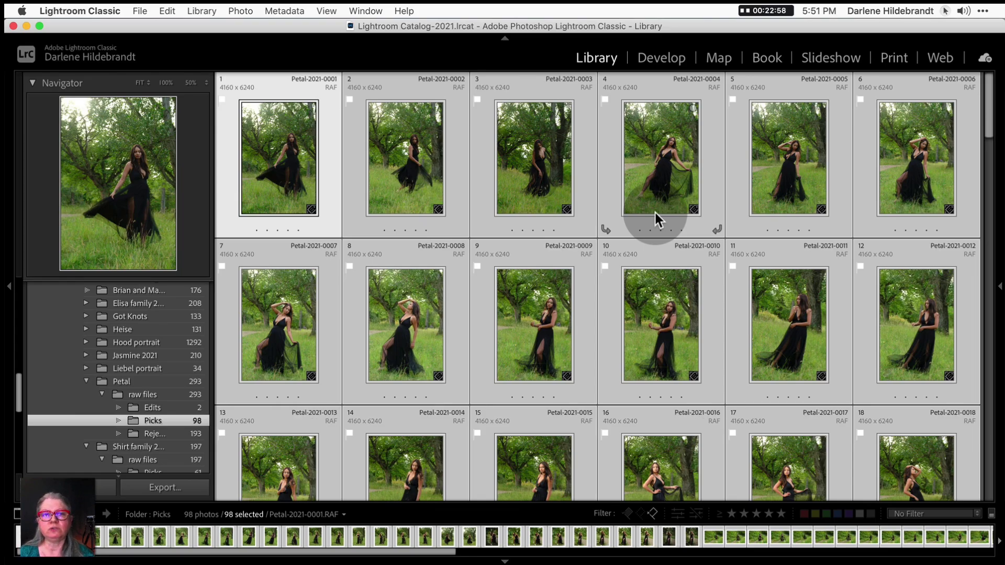
Deselect the batch, open the first pick in Loupe view and check the file names of the first six photos.
click(328, 162)
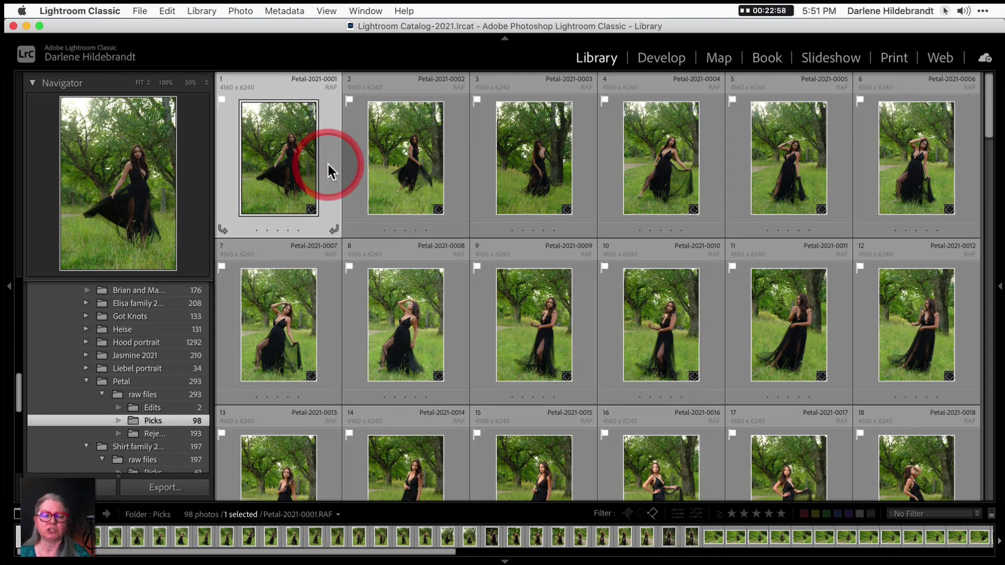
double_click(276, 171)
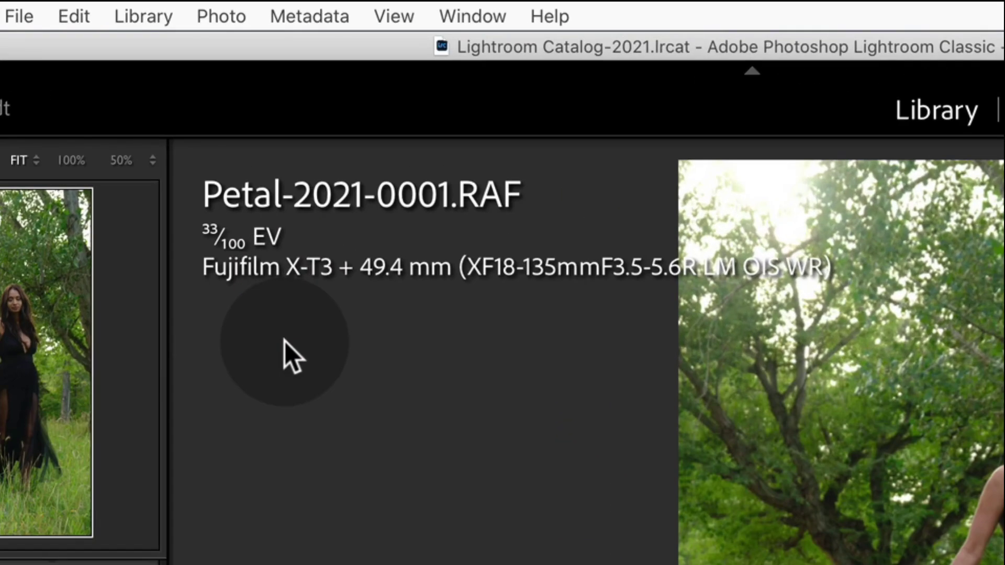
key(Right)
key(Right)
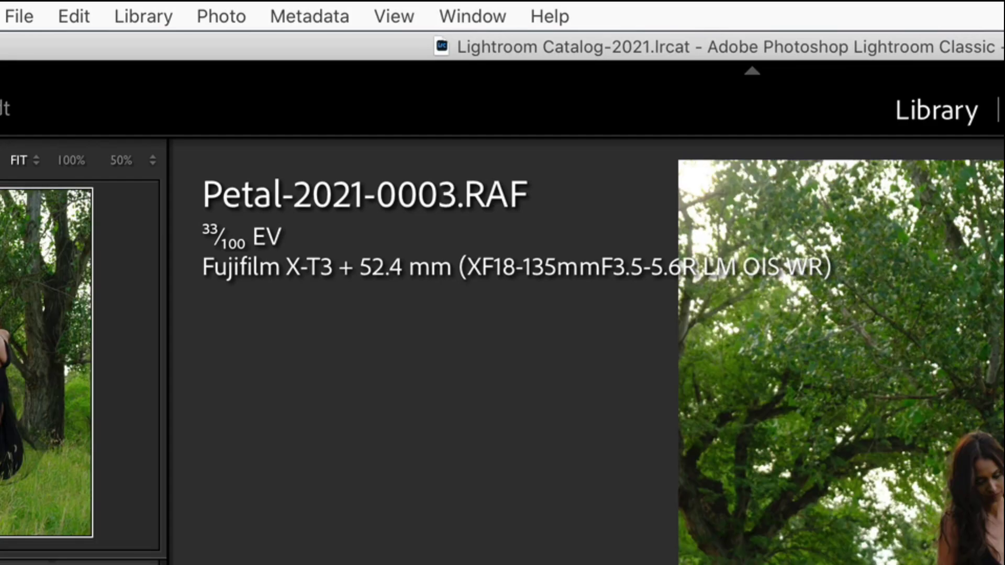
key(Right)
key(Right)
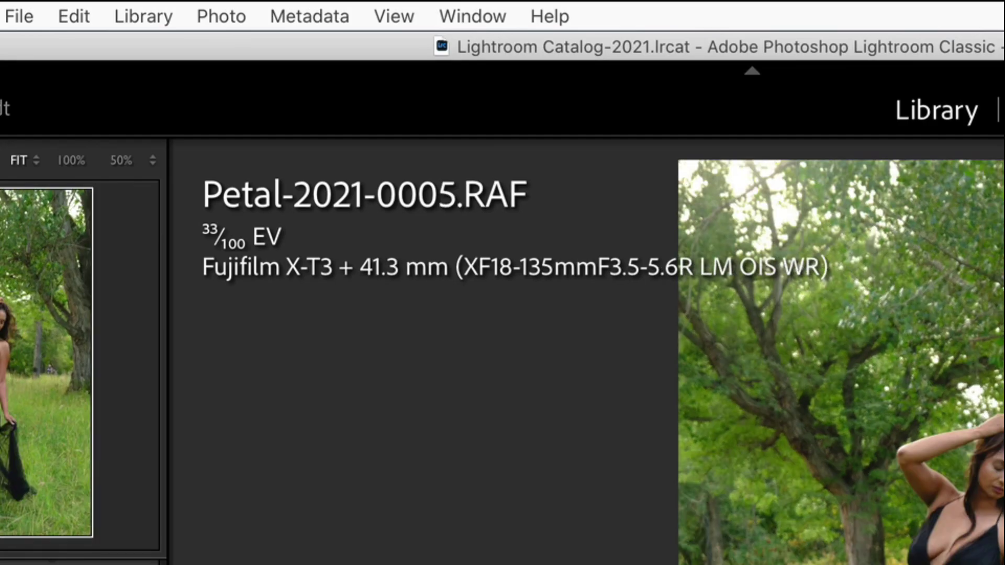
key(Right)
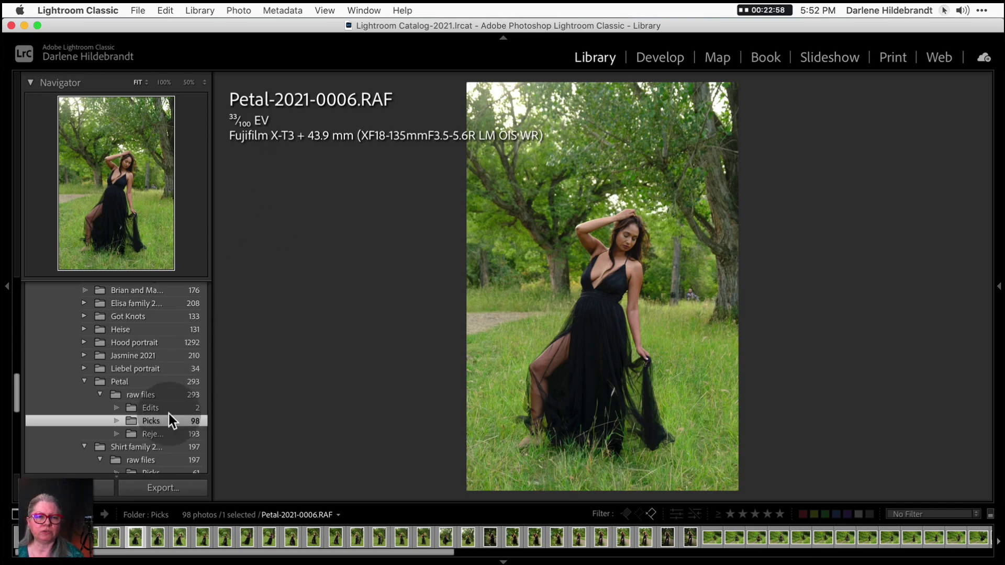
Review the first photos of the Rejects folder in Loupe view and return to the Picks folder in Grid view.
click(165, 433)
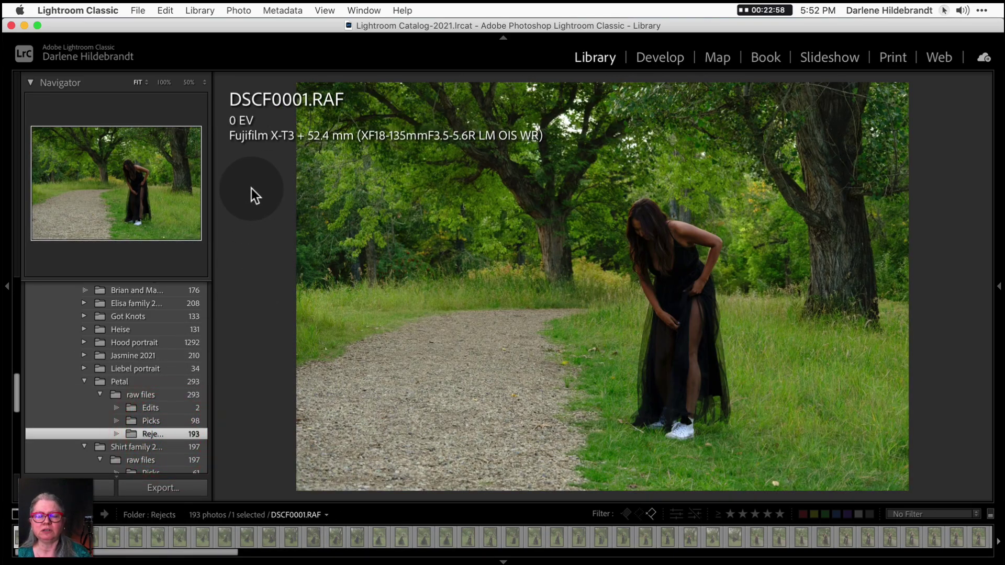
key(Right)
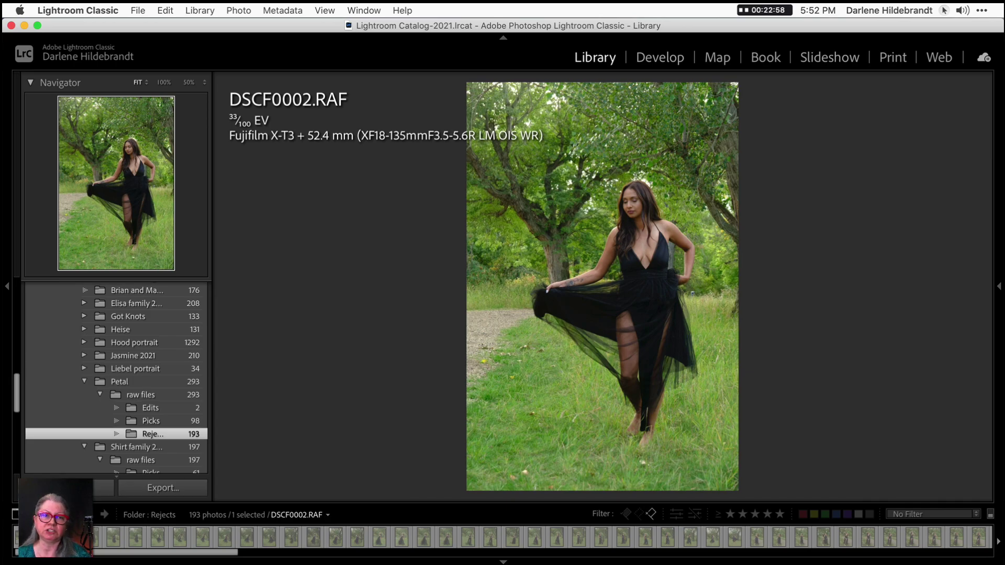
key(Right)
key(Right)
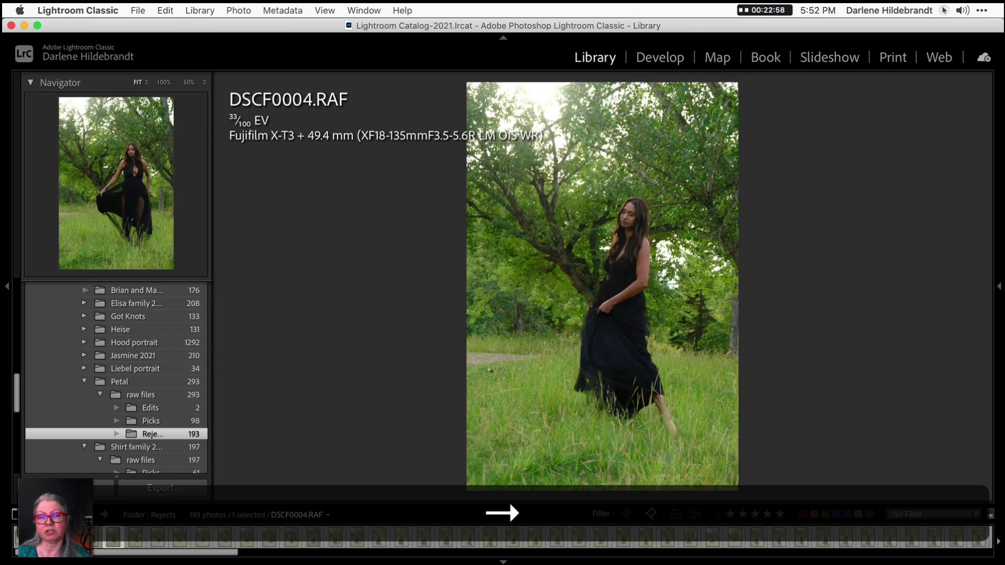
key(Right)
key(Right)
key(Right)
key(Right)
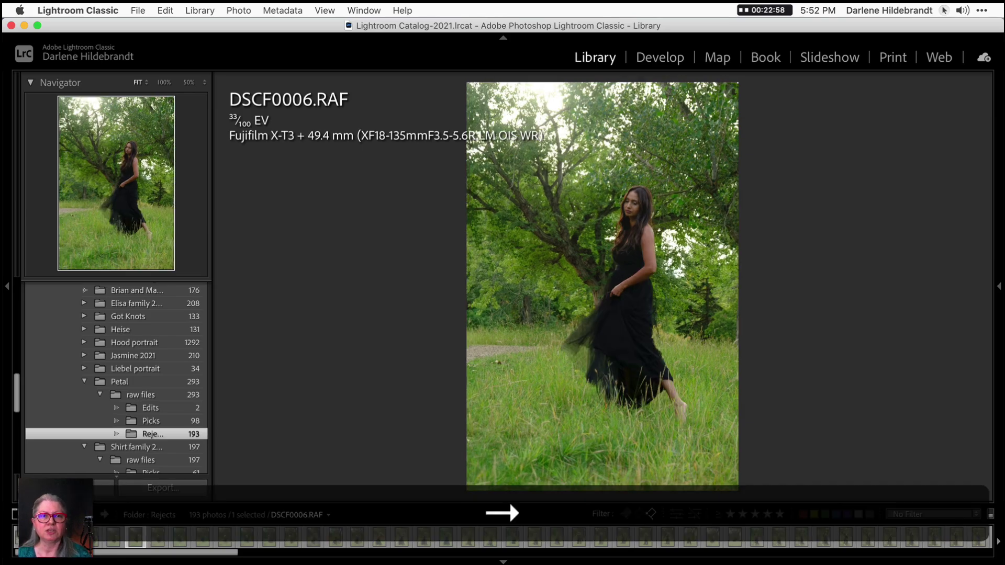
key(Right)
key(Right)
key(Right)
key(Right)
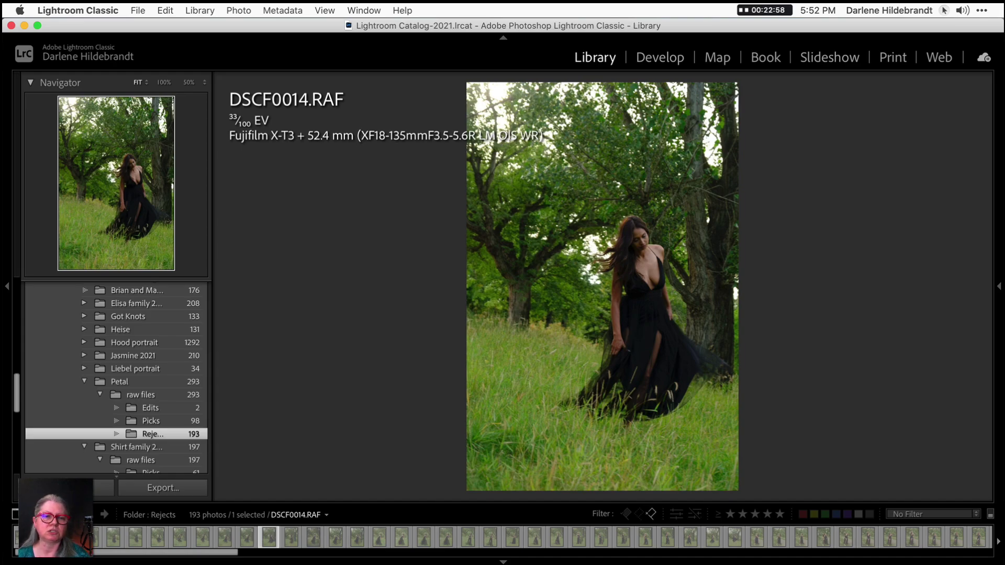
click(158, 422)
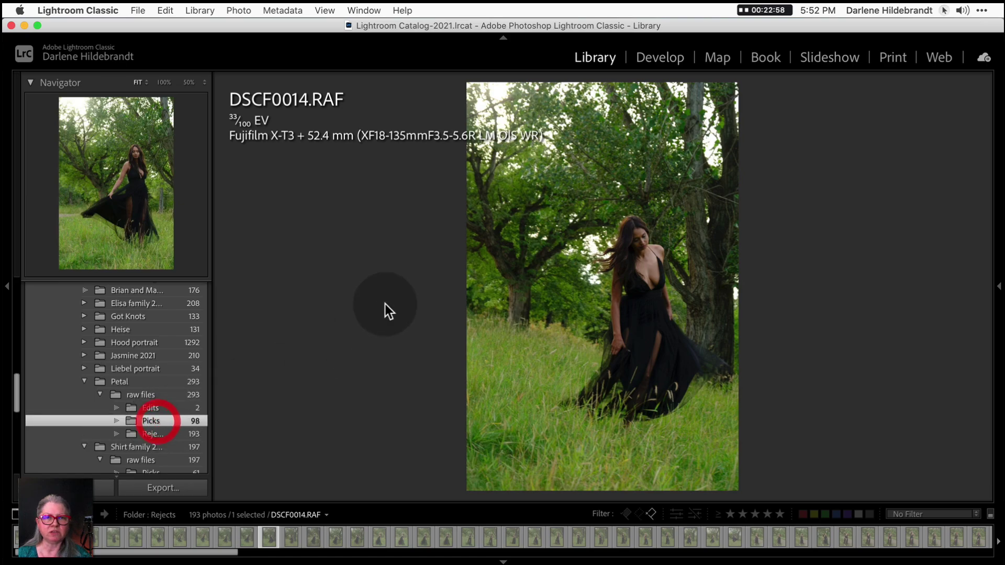
key(g)
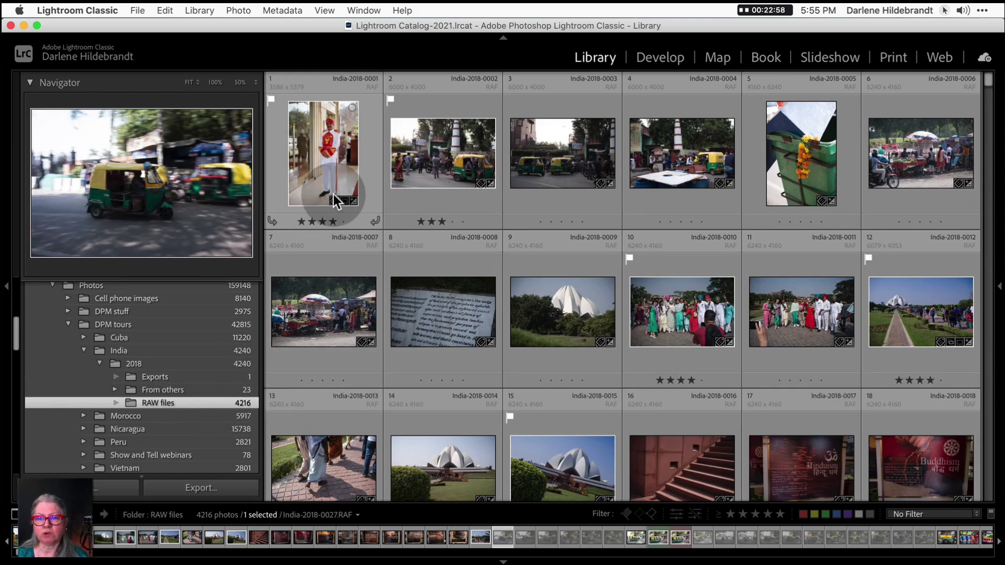
Look over flags, ratings and color labels in the India 2018 RAW files folder and filter it to flagged photos.
scroll(334, 194, down, 3)
scroll(332, 194, down, 4)
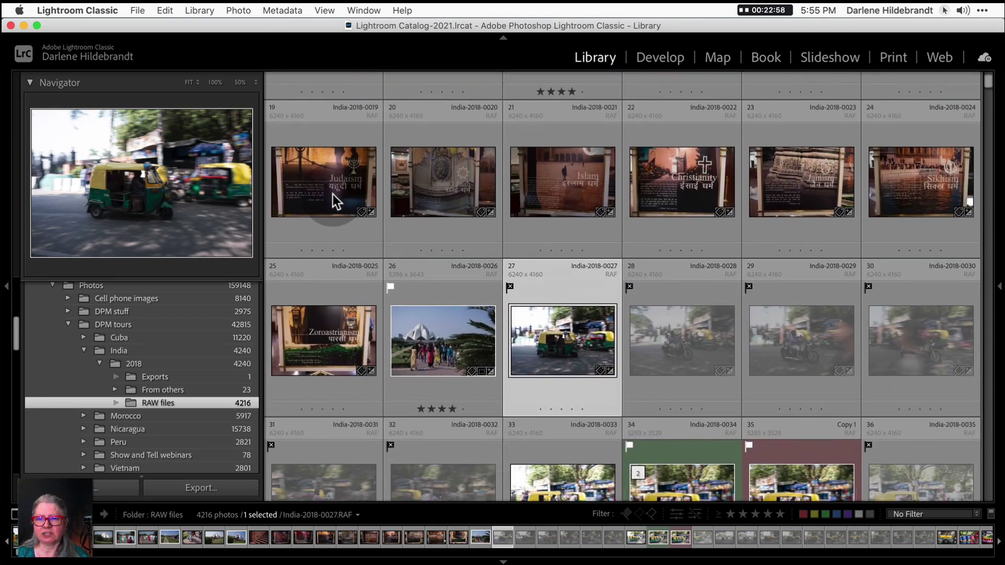
scroll(565, 199, down, 4)
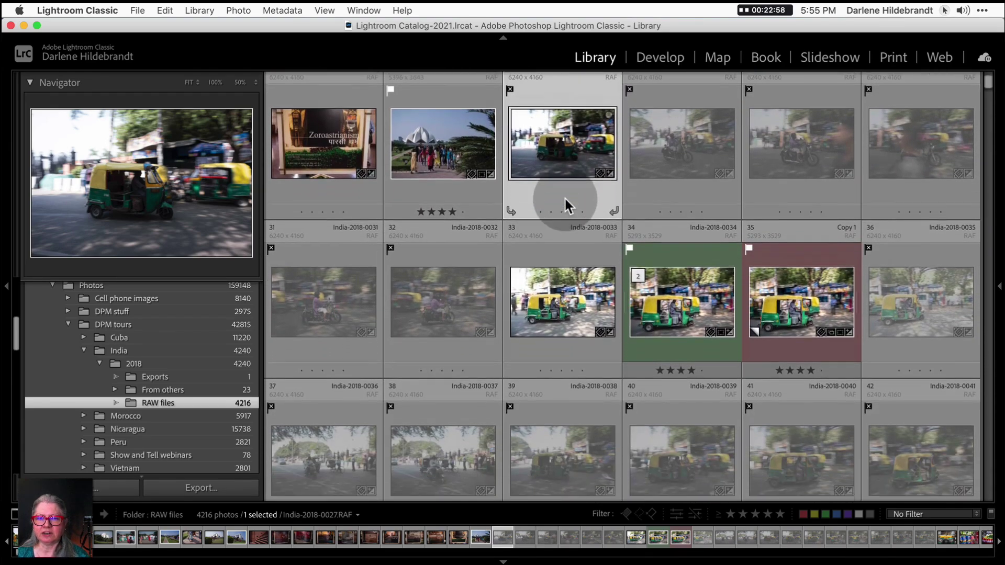
scroll(566, 199, down, 4)
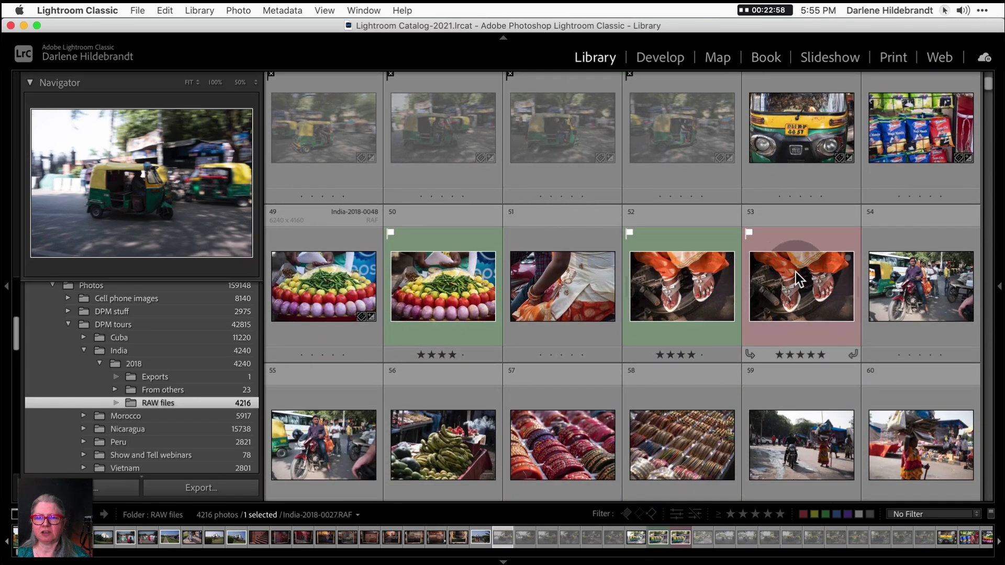
scroll(441, 211, down, 3)
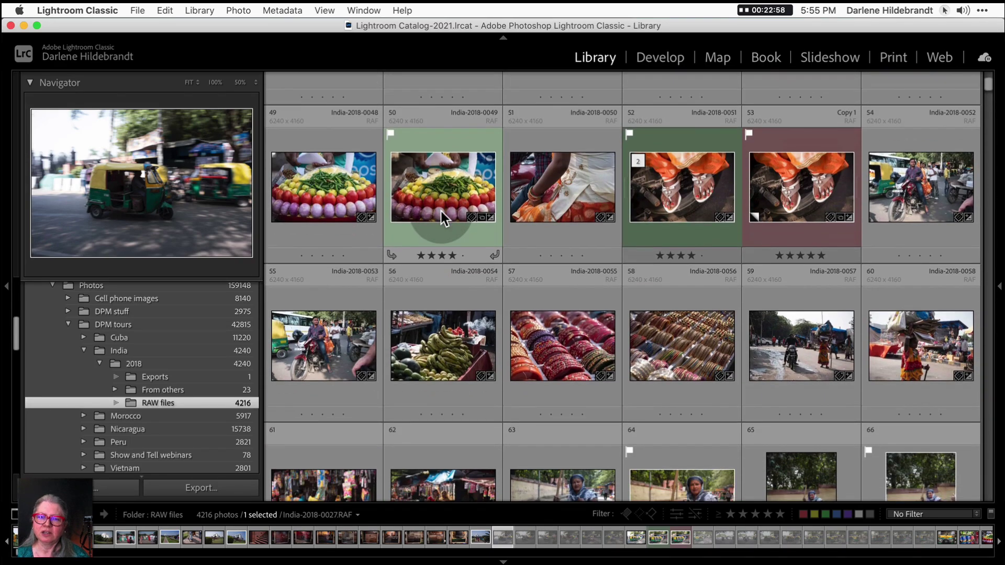
scroll(440, 211, down, 4)
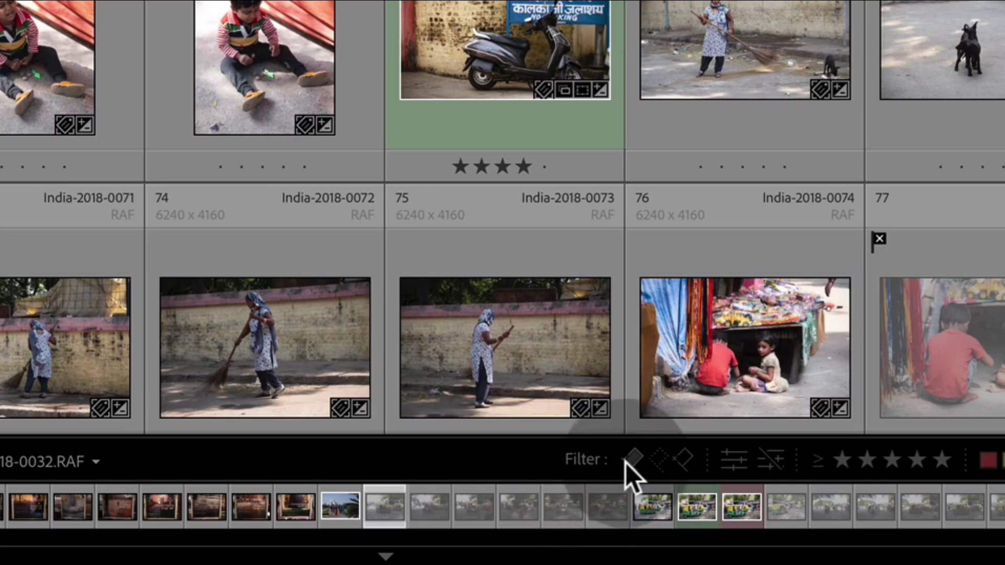
click(626, 514)
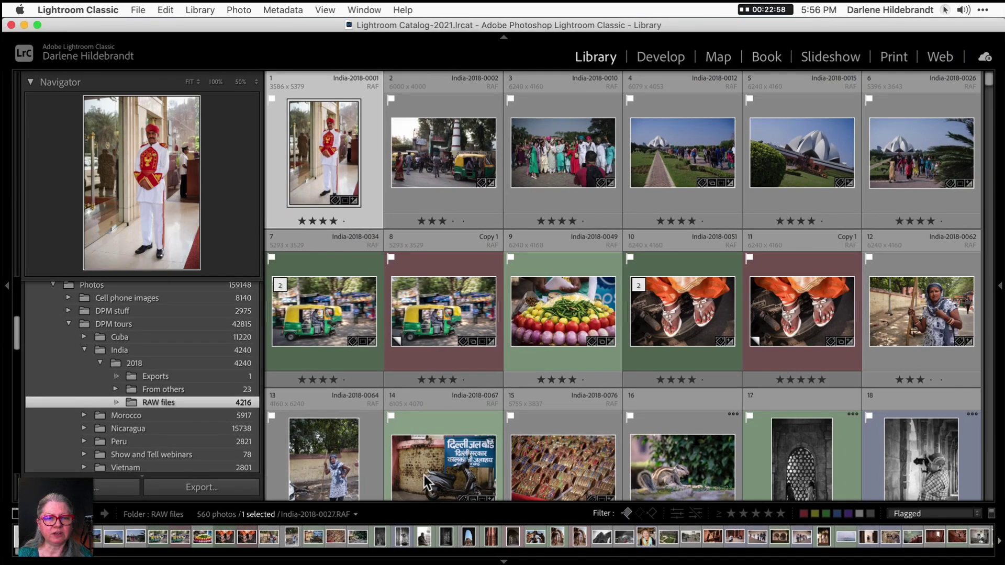
Look through the flagged India photos in the grid, examining their star ratings, color labels and virtual copies.
scroll(476, 354, down, 8)
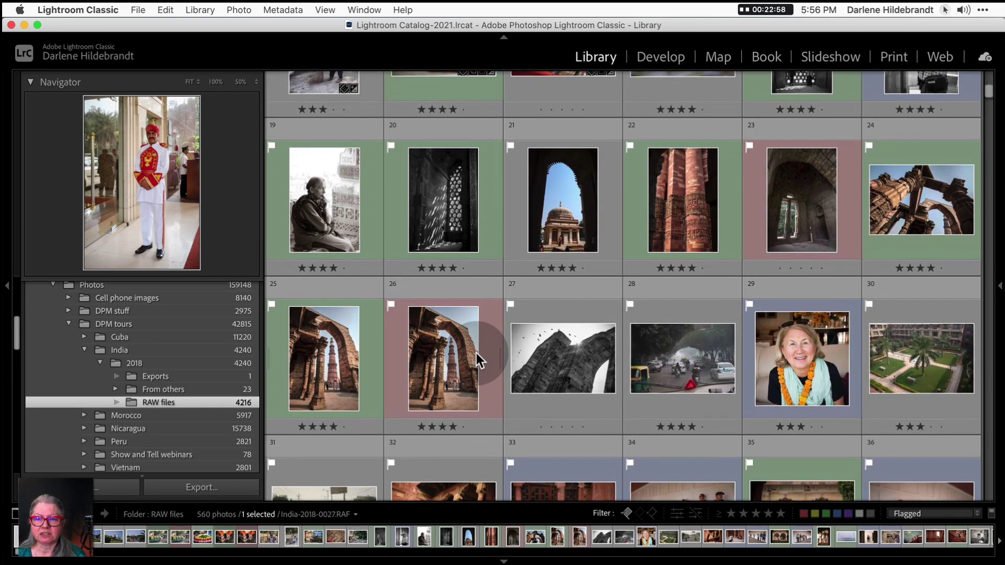
scroll(477, 353, down, 3)
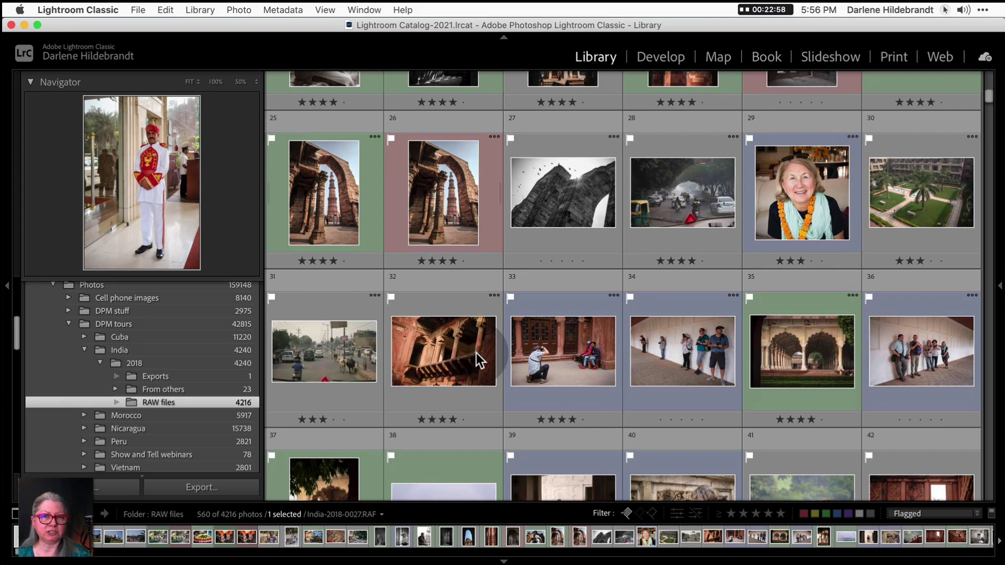
key(j)
scroll(477, 354, down, 3)
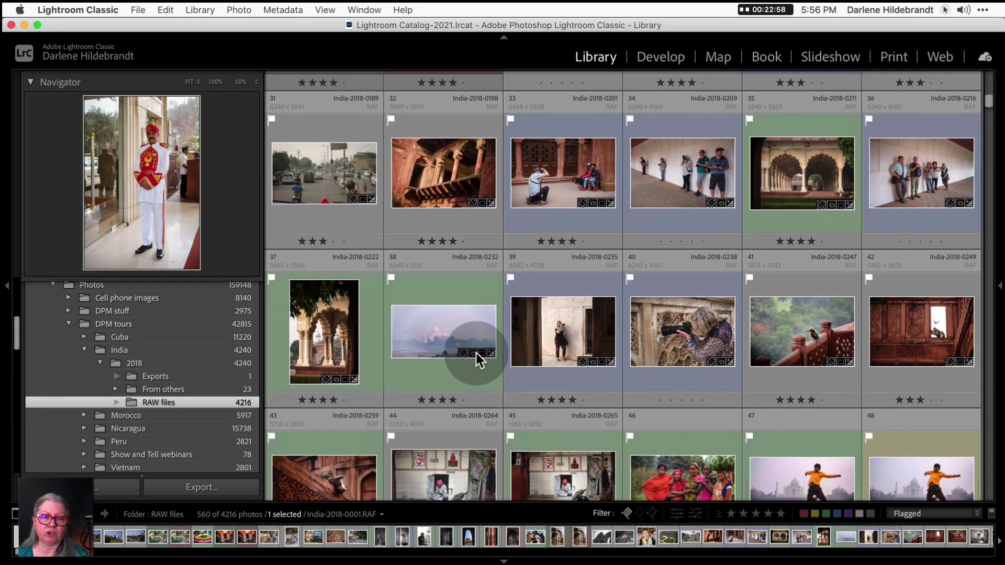
scroll(477, 353, down, 3)
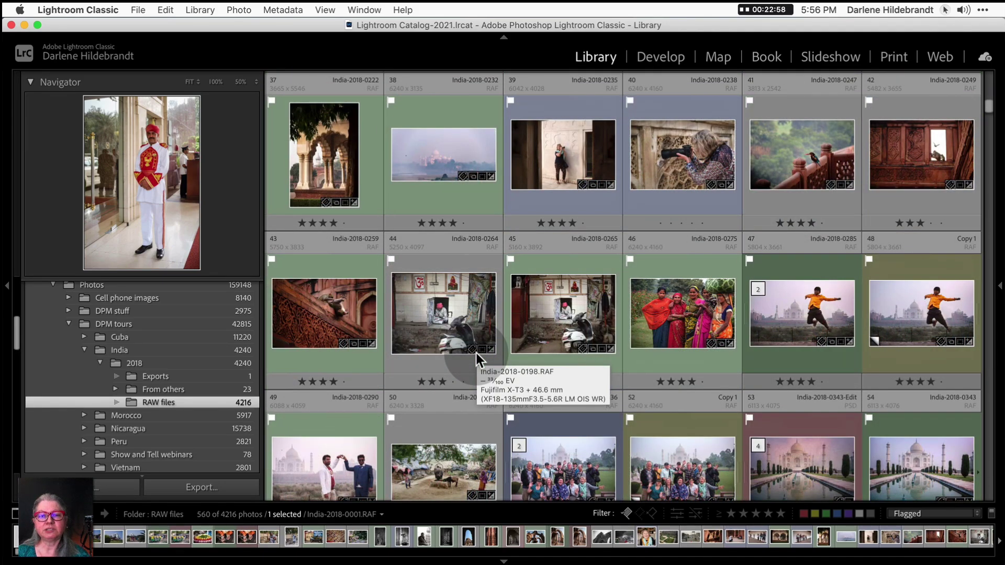
scroll(465, 270, down, 1)
key(j)
scroll(465, 270, down, 6)
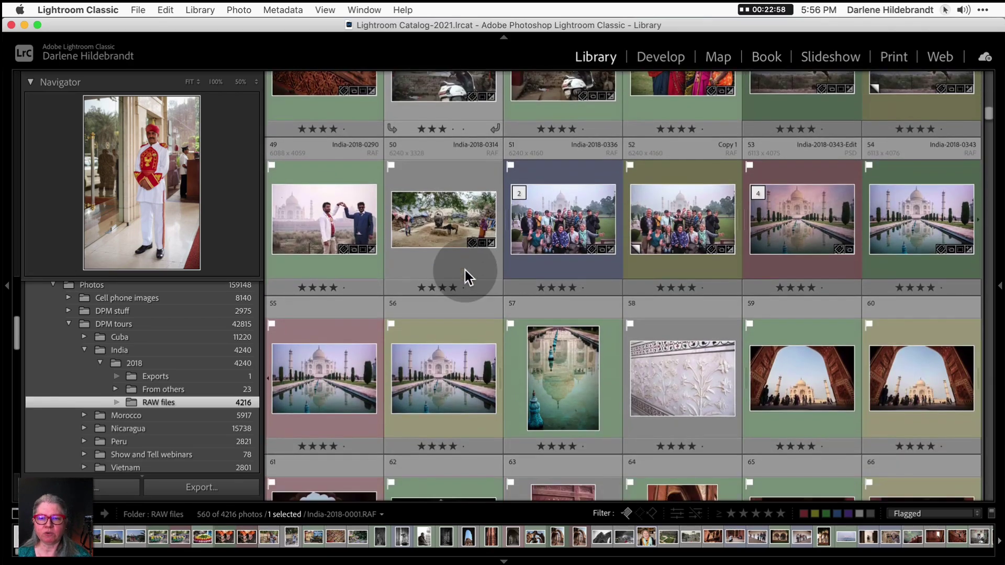
scroll(465, 270, down, 8)
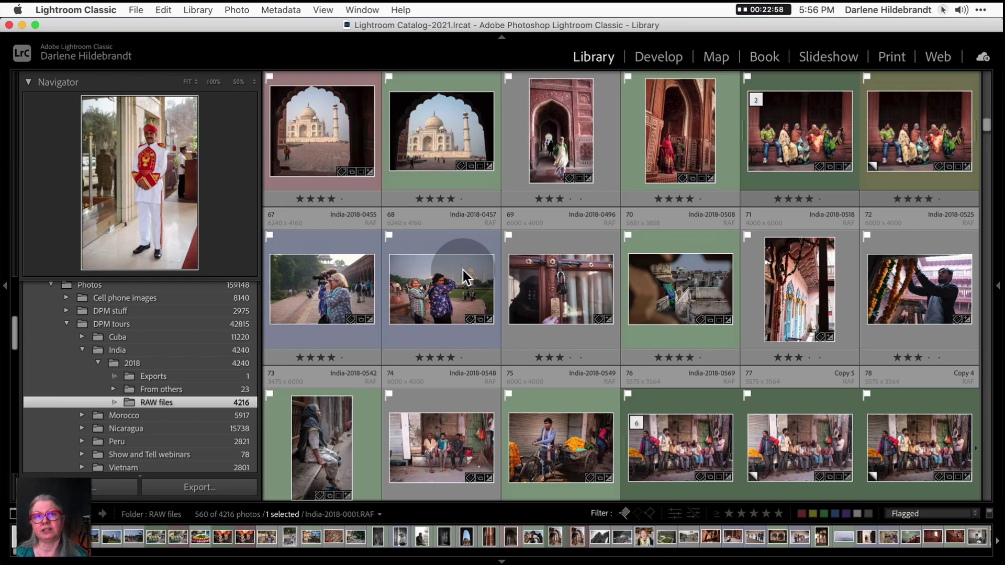
scroll(463, 270, down, 4)
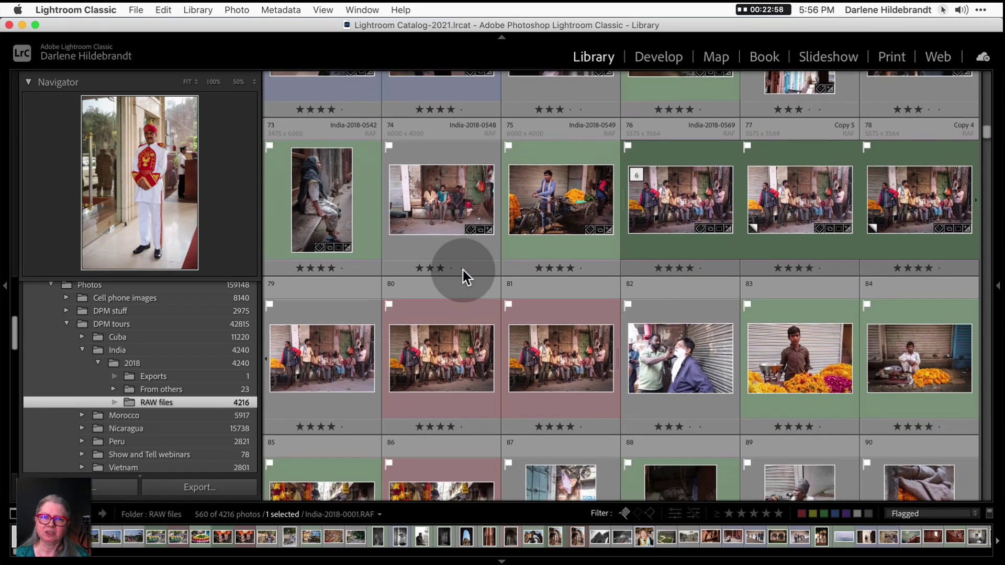